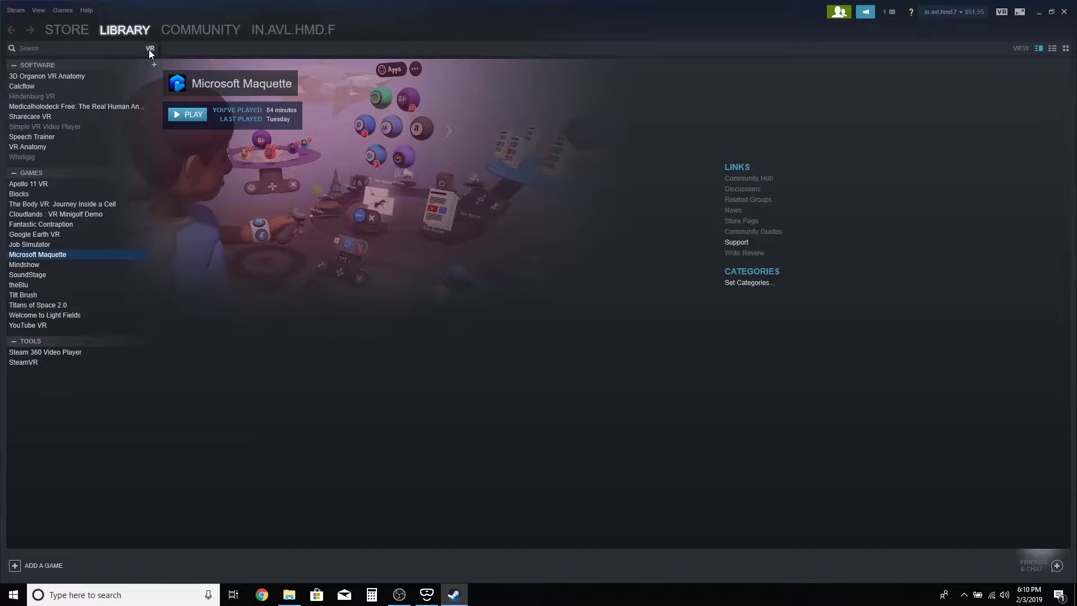
Filter the Steam library to Installed (21) titles and open Tilt Brush's page
{"action": "left_click", "coordinate": [150, 50]}
{"action": "left_click", "coordinate": [152, 51]}
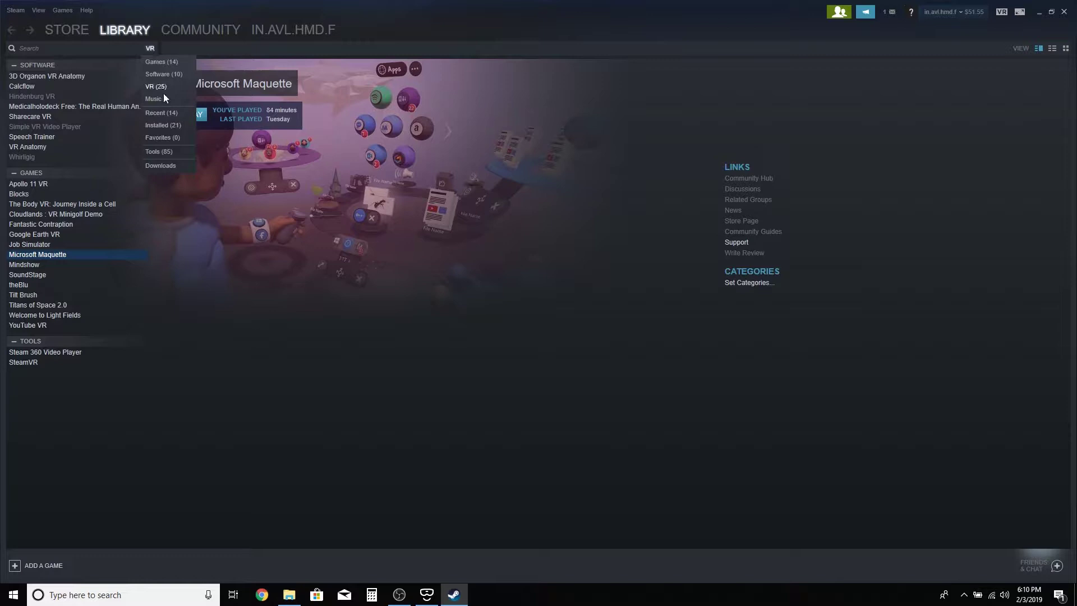
{"action": "left_click", "coordinate": [162, 126]}
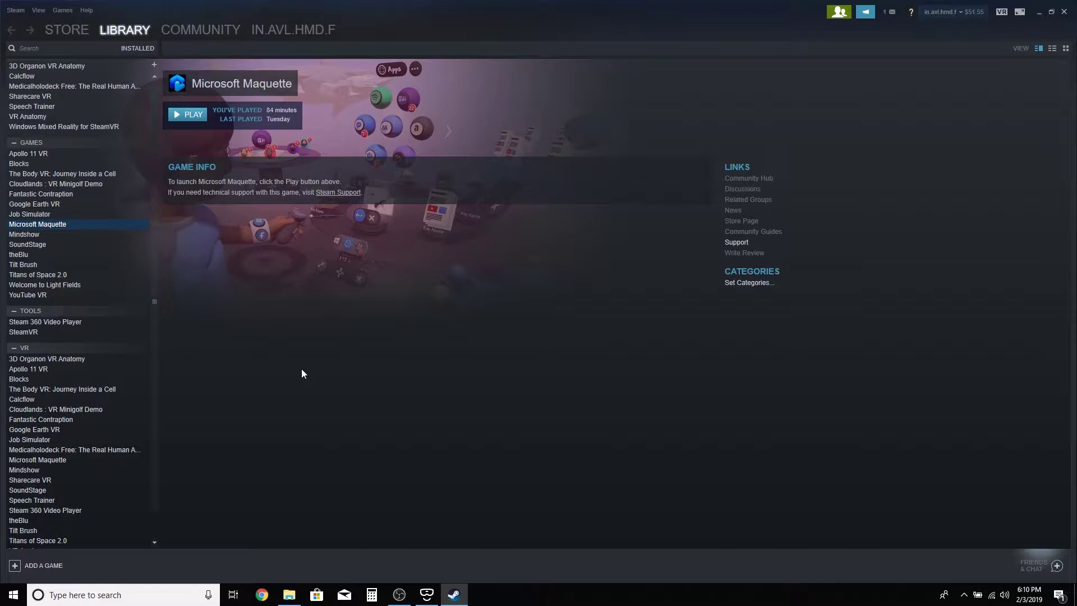
{"action": "left_click", "coordinate": [42, 268]}
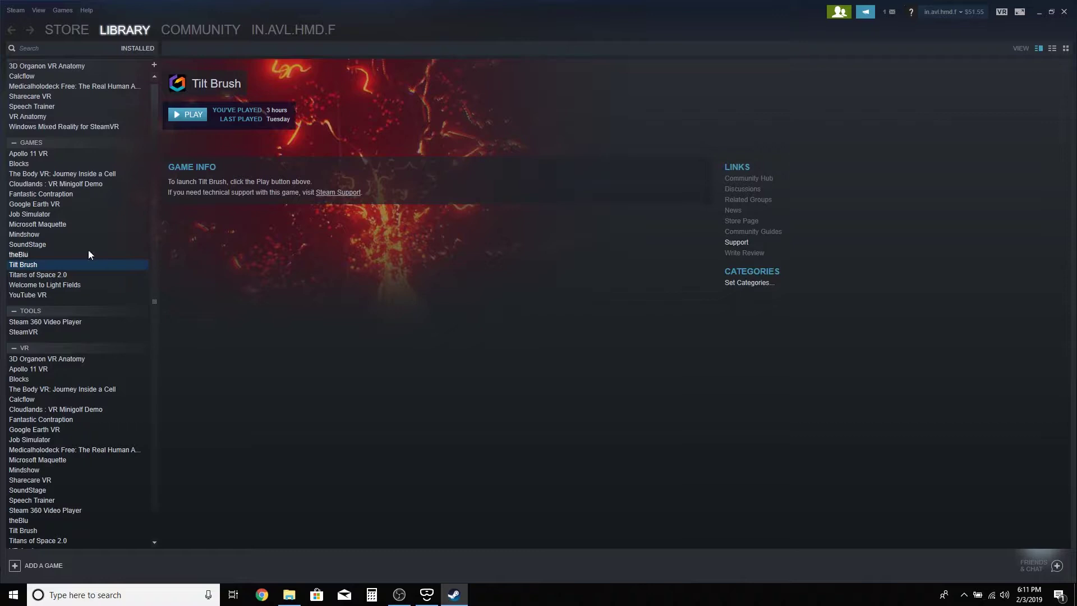
Flip between the Blocks and Tilt Brush pages, then open Microsoft Maquette's page
{"action": "left_click", "coordinate": [37, 165]}
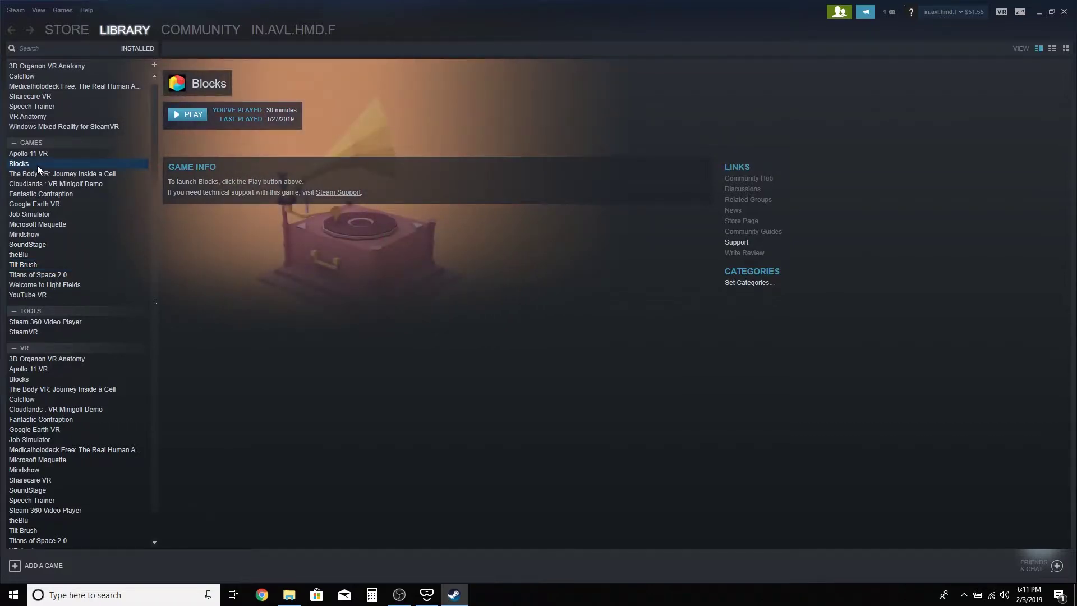
{"action": "left_click", "coordinate": [31, 265]}
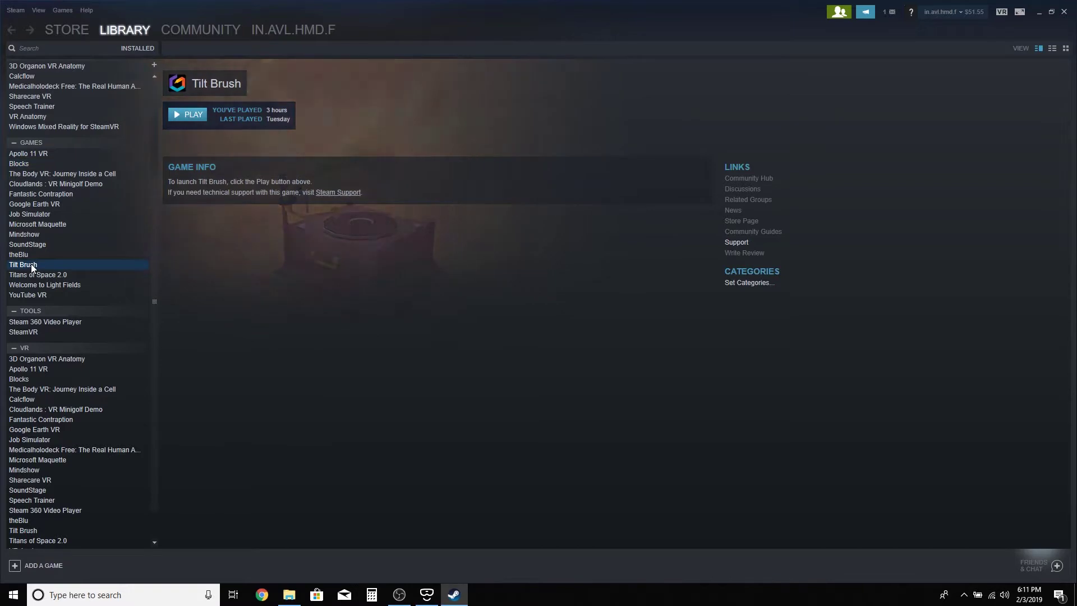
{"action": "left_click", "coordinate": [28, 165]}
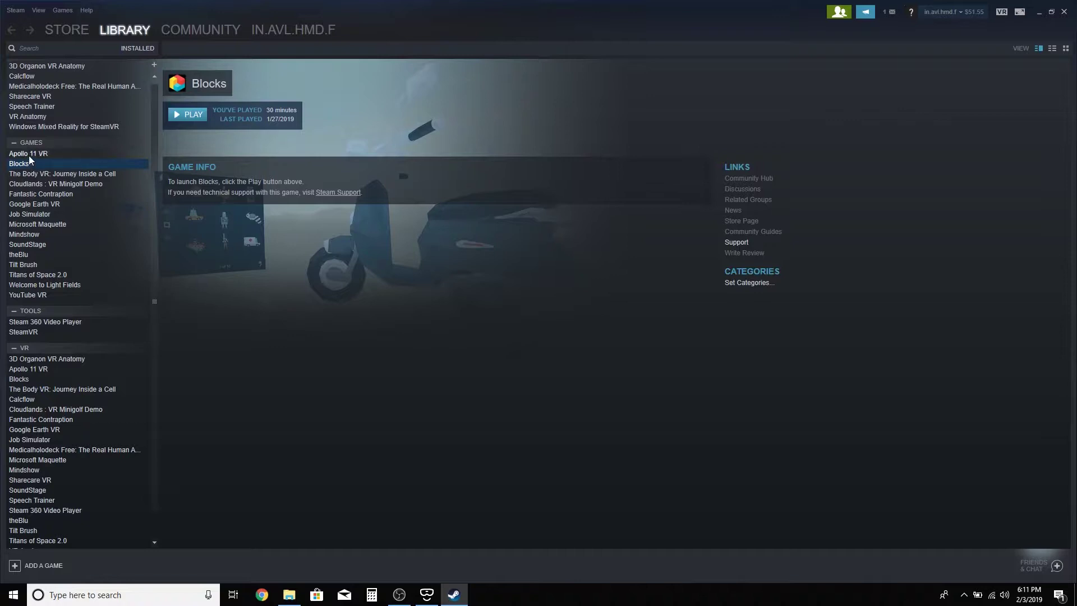
{"action": "left_click", "coordinate": [31, 265]}
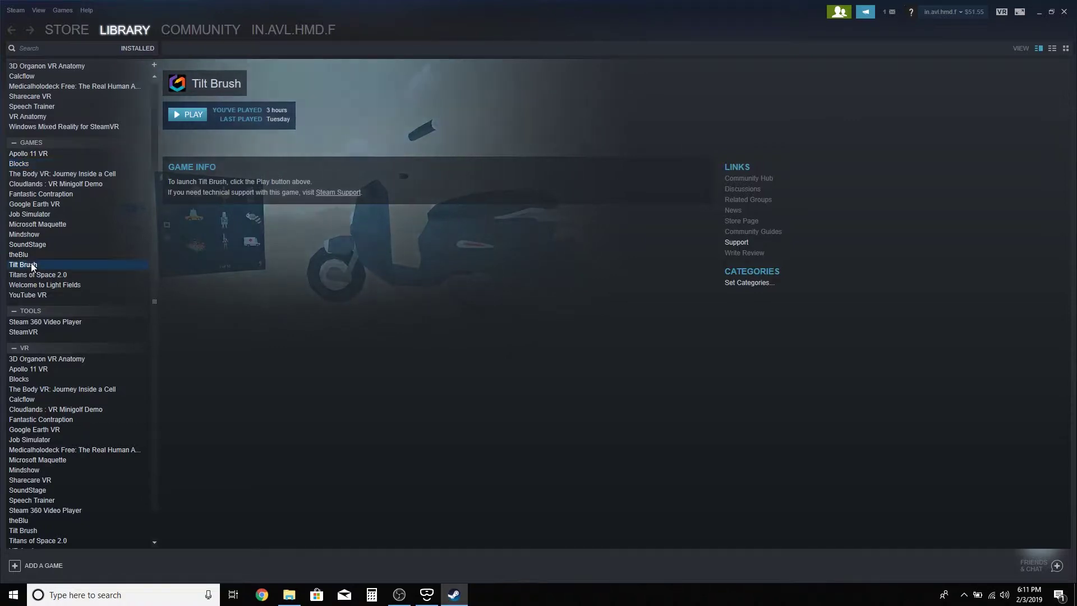
{"action": "left_click", "coordinate": [26, 164]}
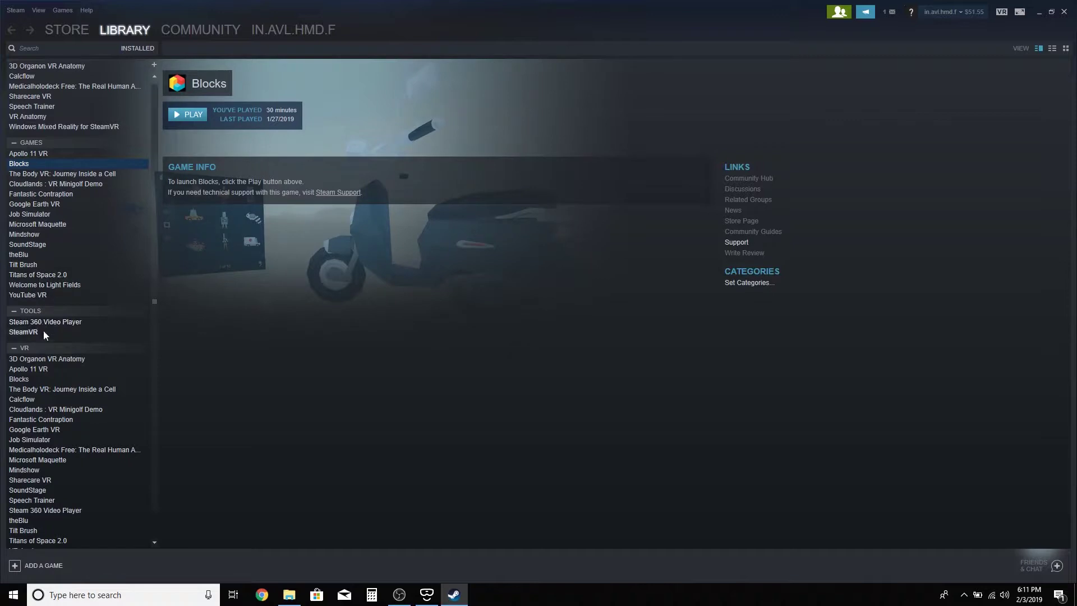
{"action": "left_click", "coordinate": [48, 224]}
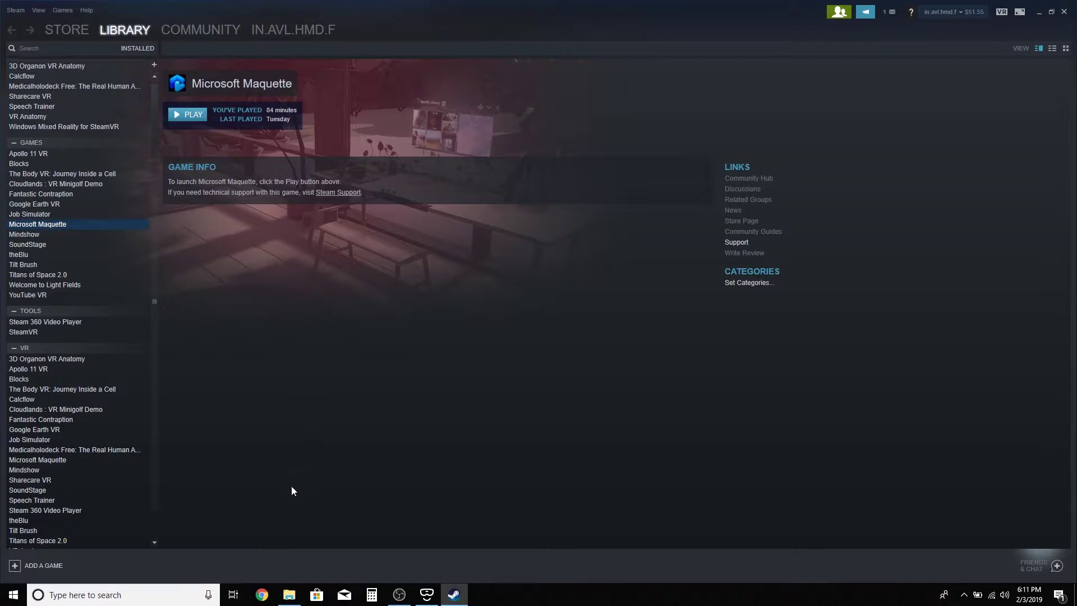
Launch Chrome and load the poly.google.com site
{"action": "left_click", "coordinate": [263, 596]}
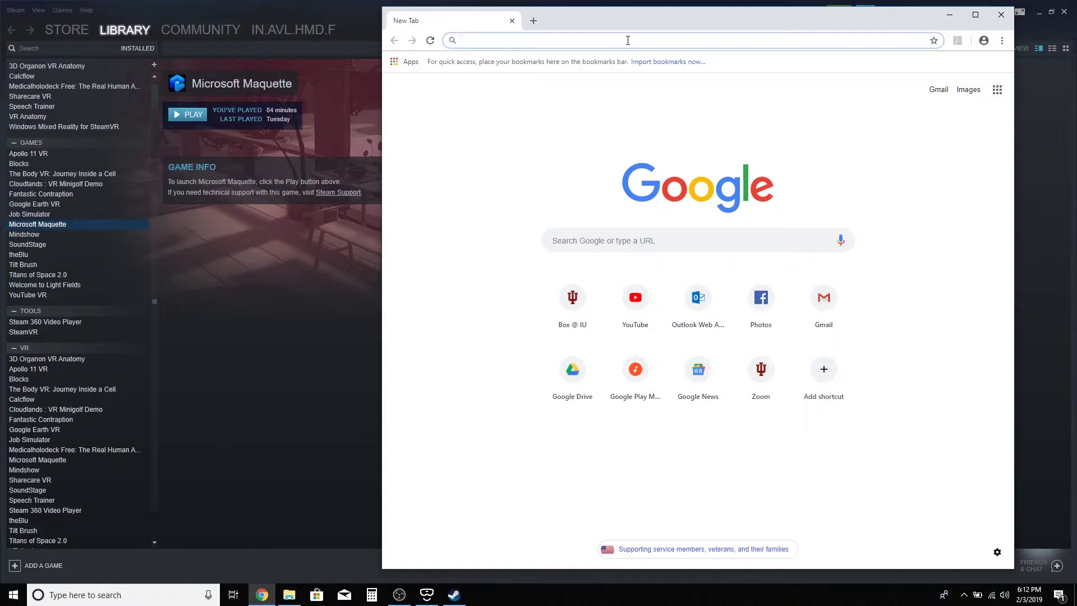
{"action": "type", "text": "poly"}
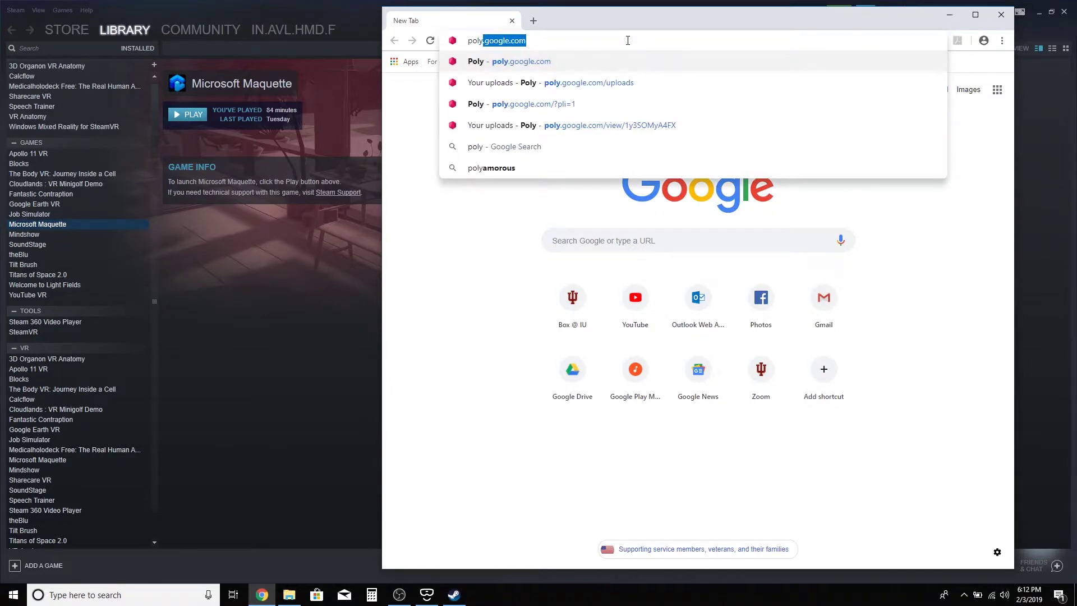
{"action": "key", "text": "Return"}
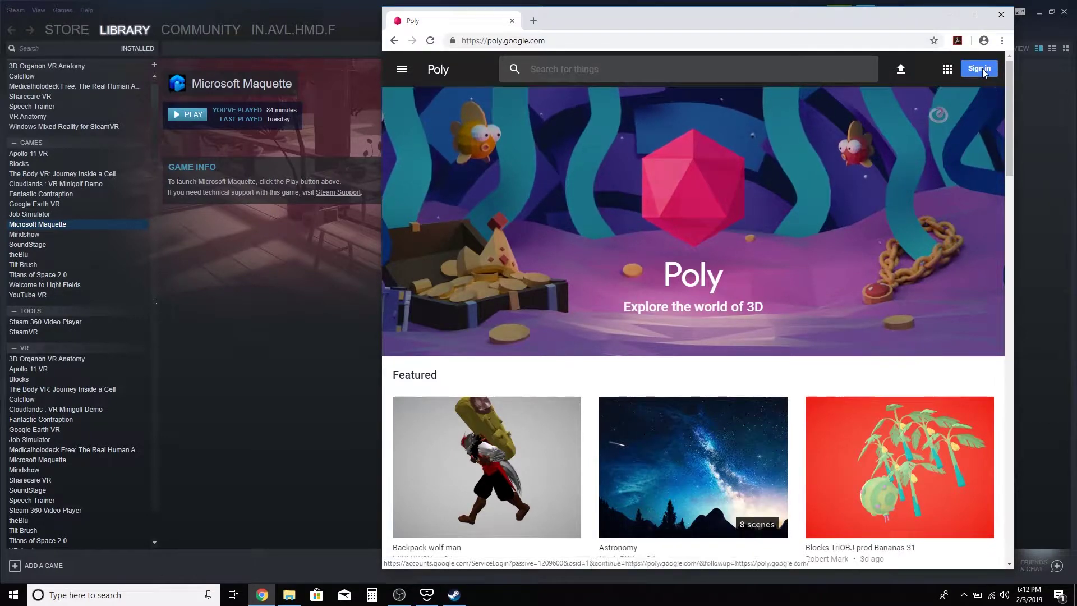
Sign in to Poly with the university Google account's e-mail, approving via Duo push
{"action": "left_click", "coordinate": [980, 70]}
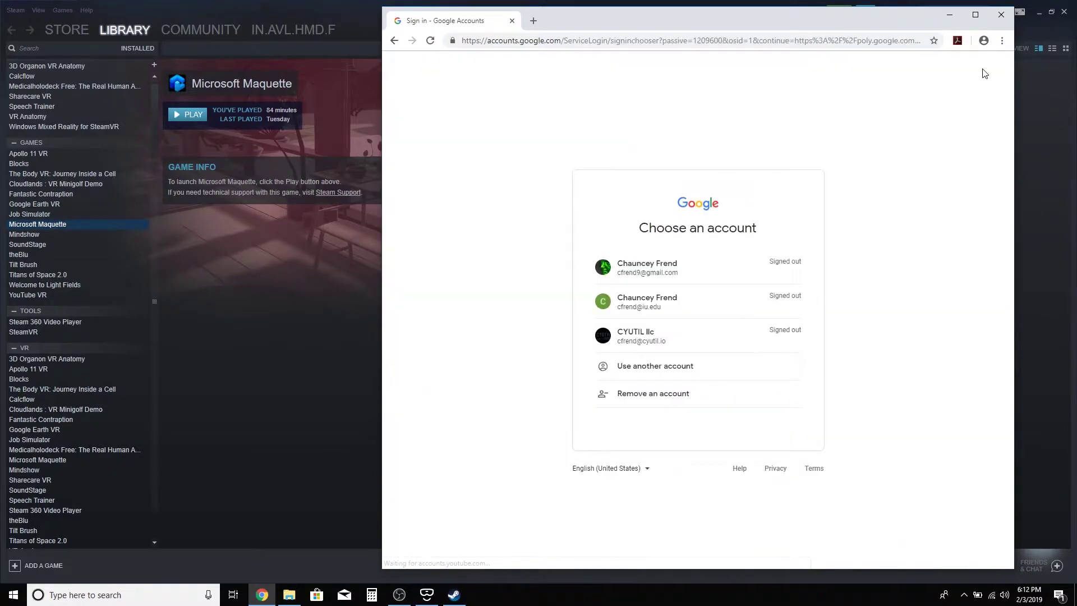
{"action": "left_click", "coordinate": [662, 369]}
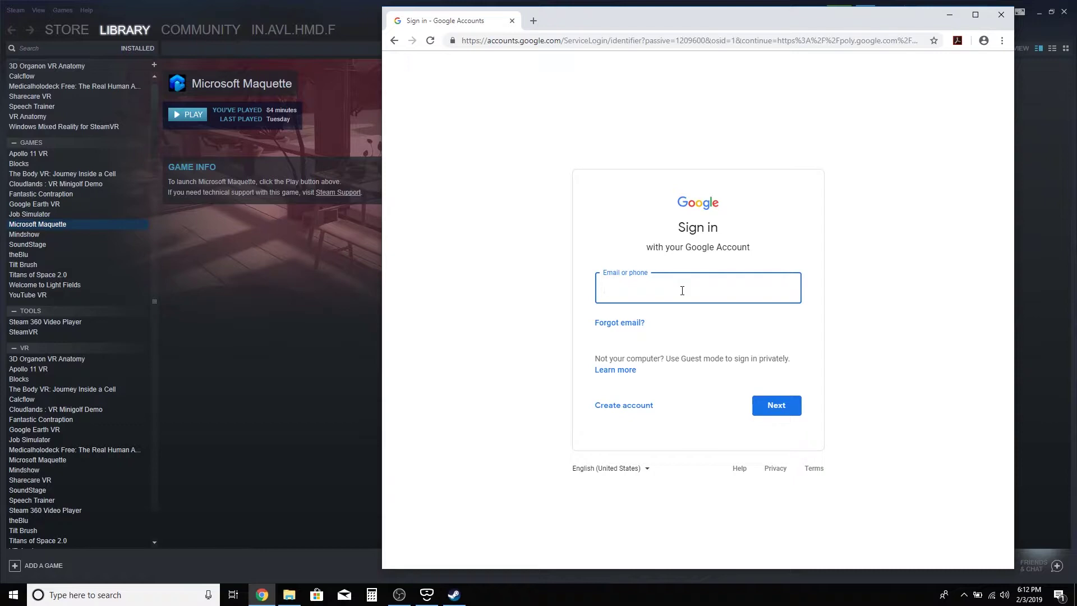
{"action": "left_click", "coordinate": [791, 407]}
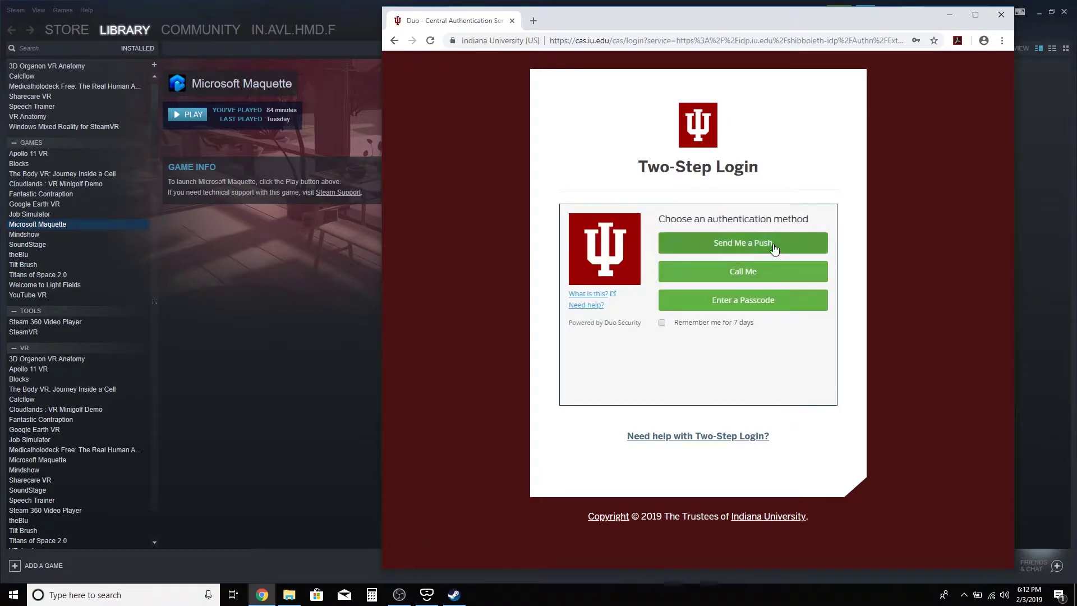
{"action": "left_click", "coordinate": [773, 242]}
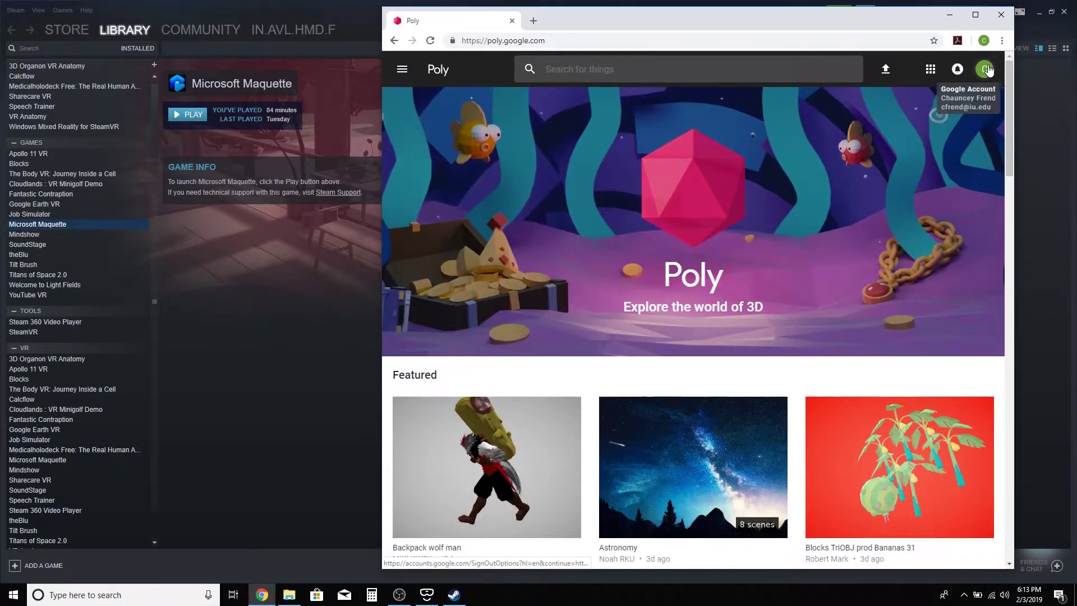
Check the signed-in account, then open Tilt Brush sketches from Poly's Explore menu and scroll through them
{"action": "left_click", "coordinate": [989, 74]}
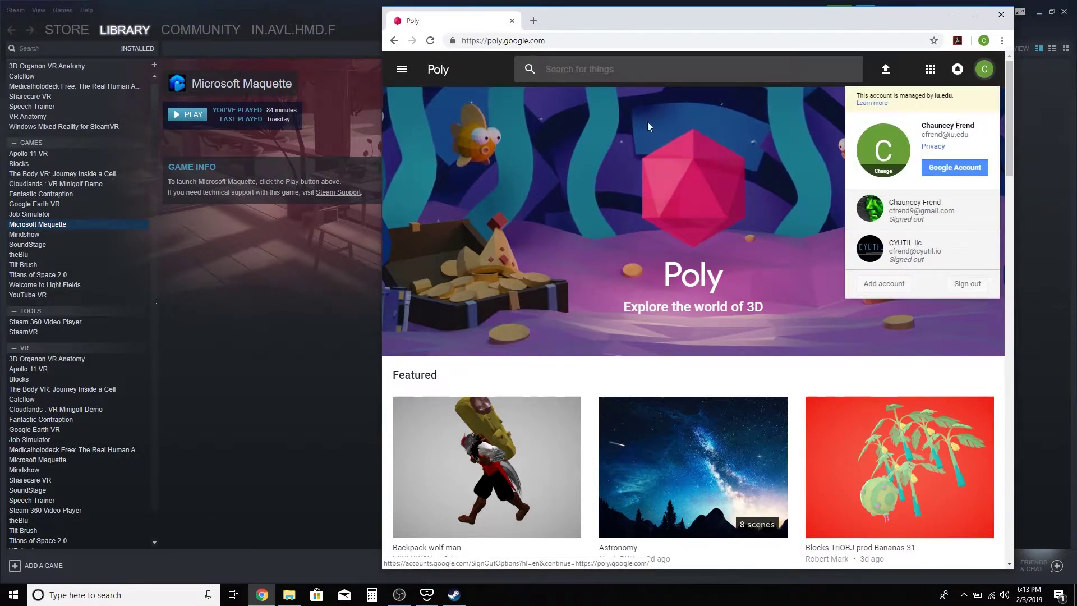
{"action": "left_click", "coordinate": [696, 107]}
{"action": "left_click", "coordinate": [402, 70]}
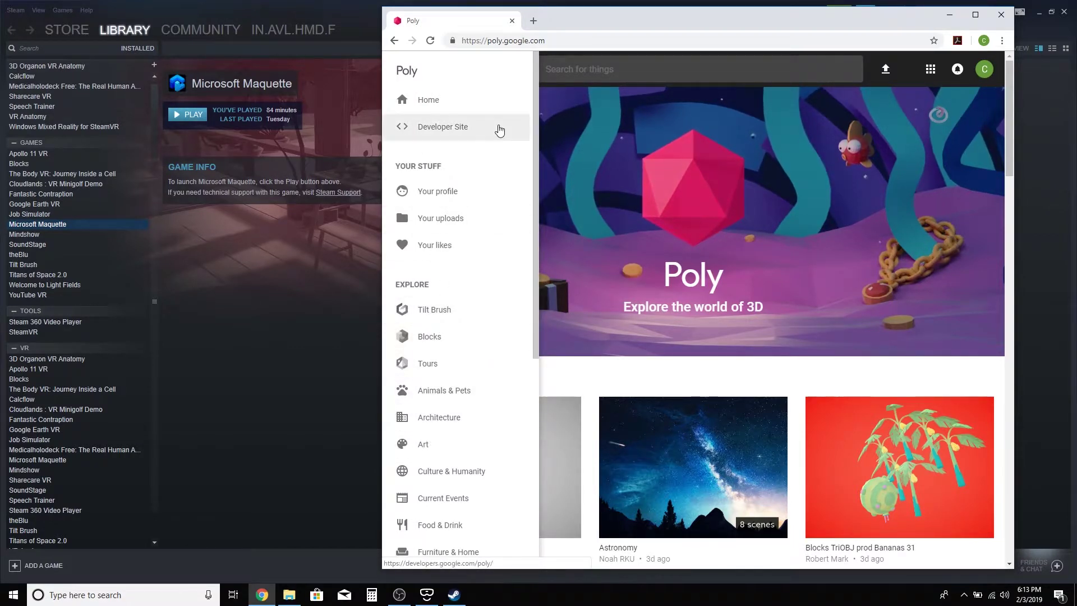
{"action": "left_click", "coordinate": [399, 74]}
{"action": "left_click", "coordinate": [400, 71]}
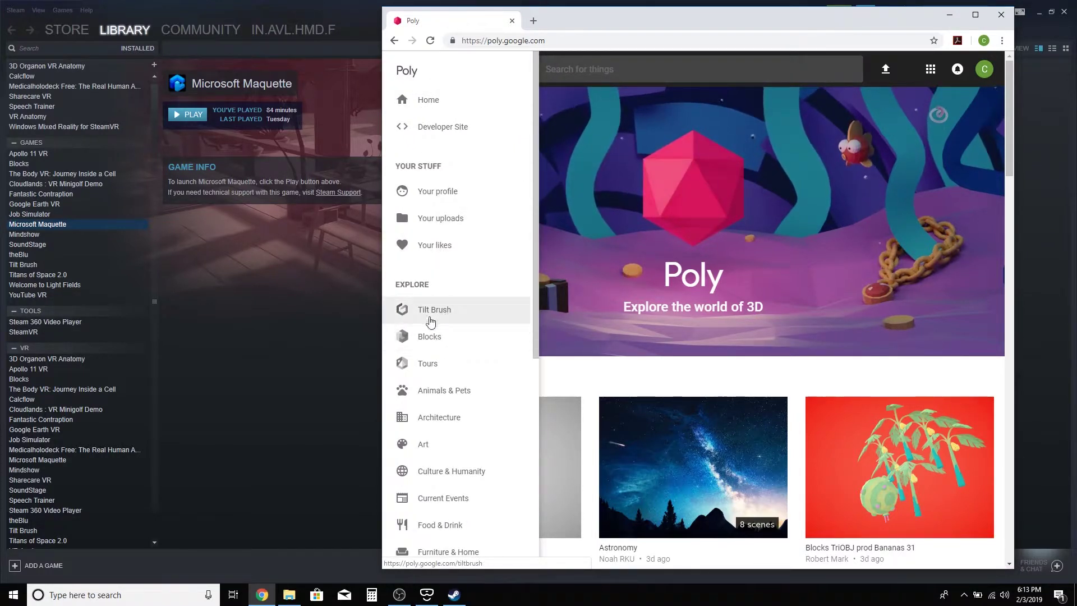
{"action": "left_click", "coordinate": [431, 311]}
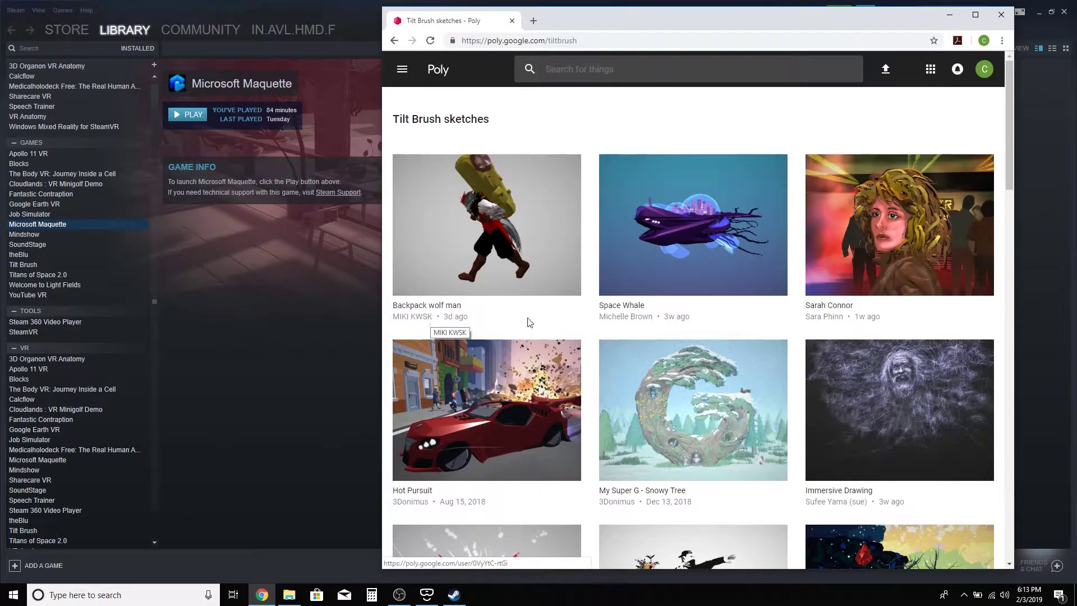
{"action": "scroll", "coordinate": [750, 389], "scroll_direction": "down", "scroll_amount": 6}
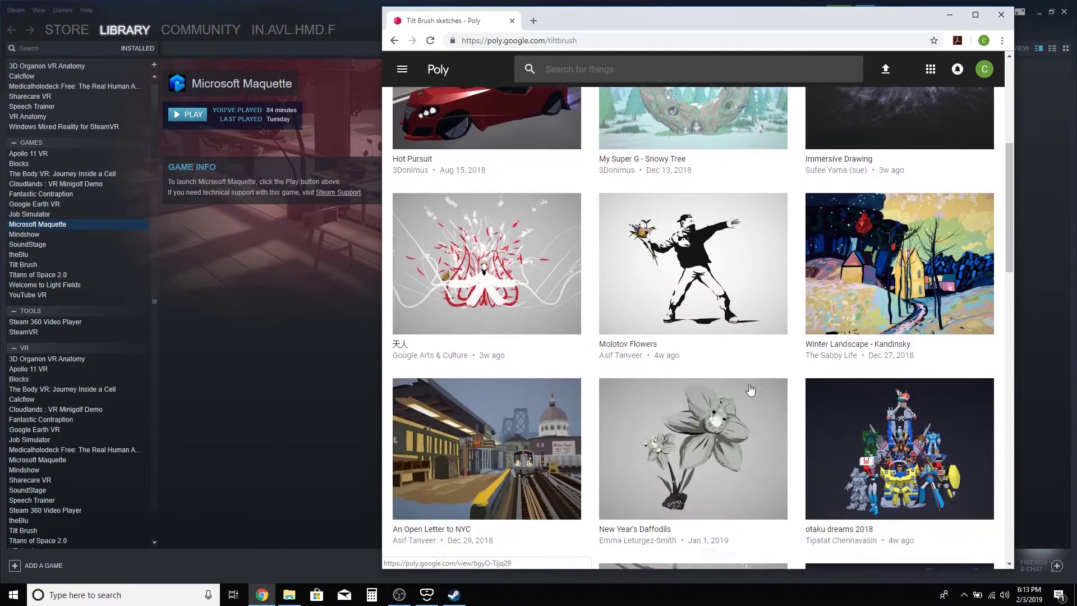
{"action": "scroll", "coordinate": [750, 389], "scroll_direction": "down", "scroll_amount": 6}
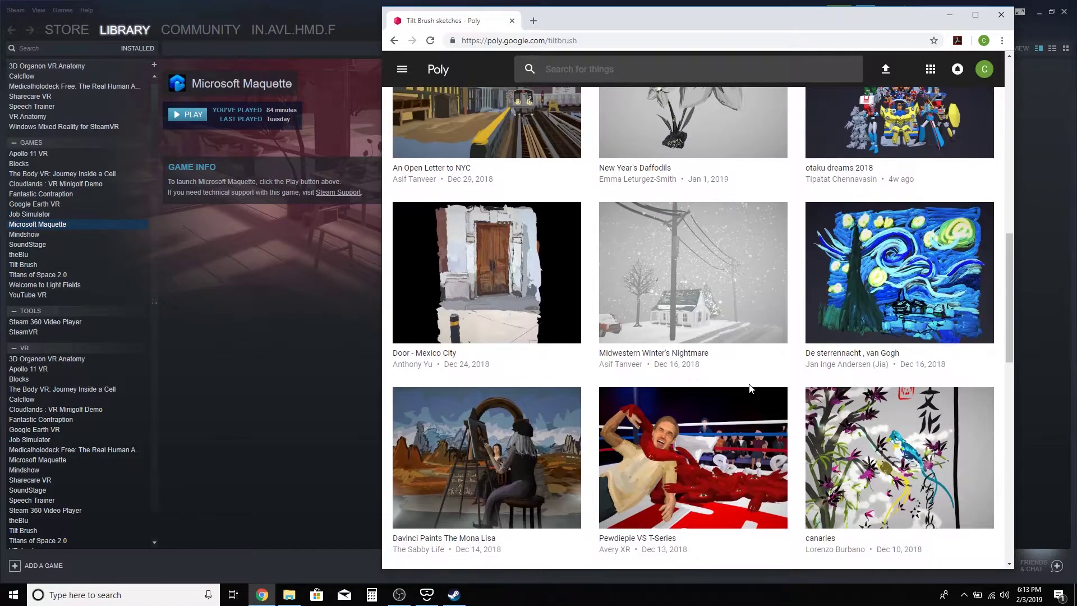
{"action": "scroll", "coordinate": [750, 389], "scroll_direction": "up", "scroll_amount": 10}
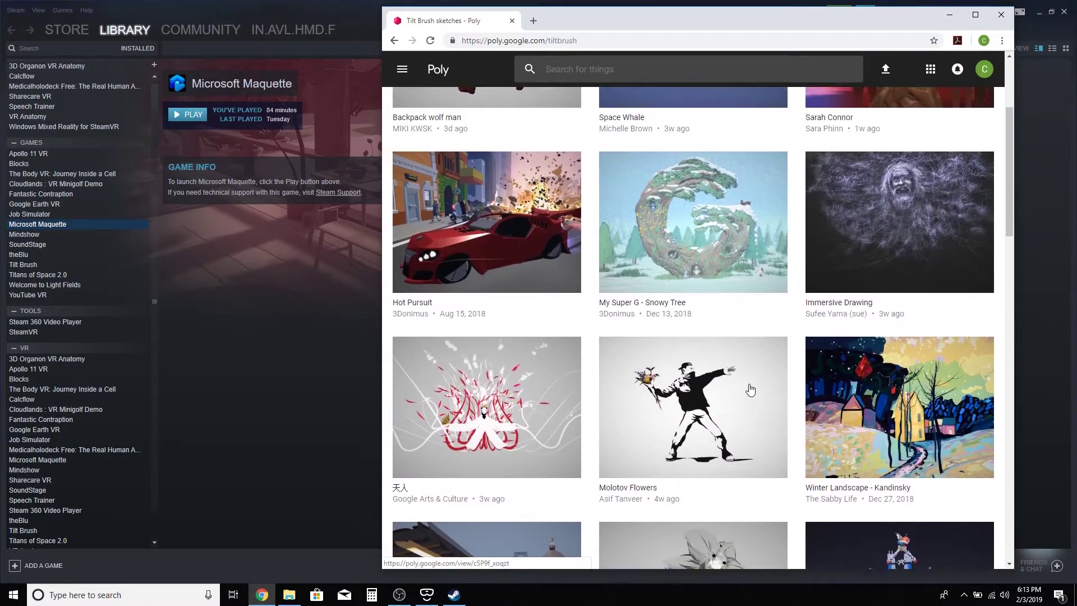
{"action": "scroll", "coordinate": [751, 389], "scroll_direction": "up", "scroll_amount": 3}
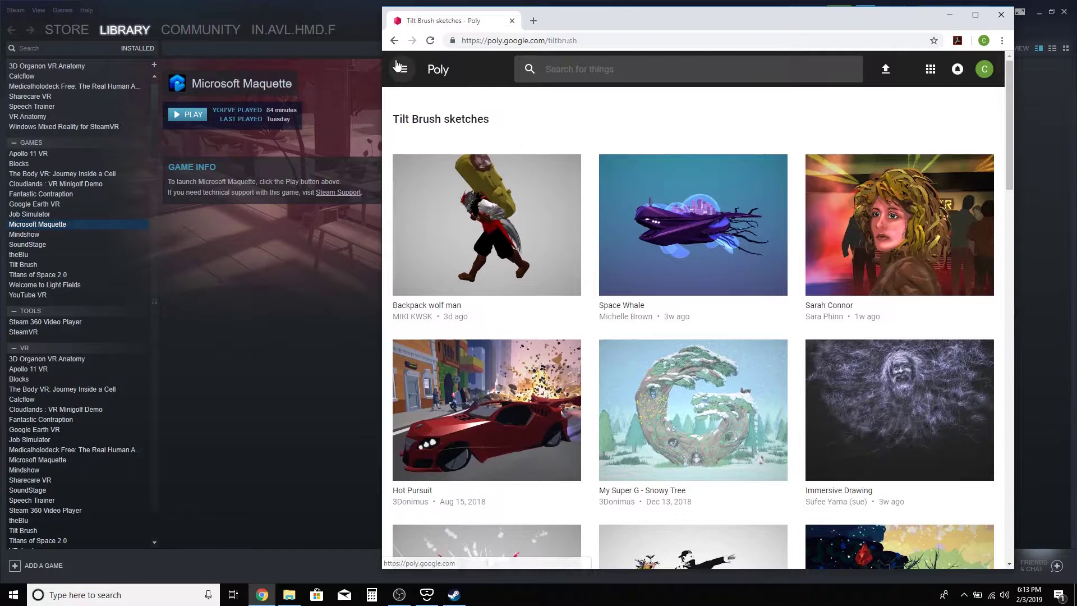
{"action": "left_click", "coordinate": [889, 71]}
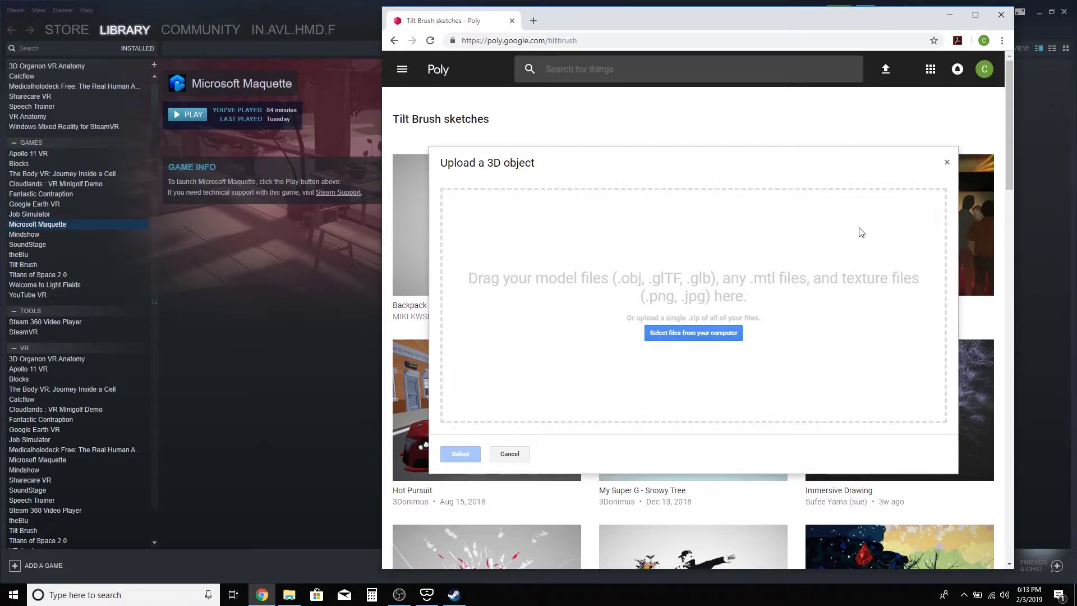
{"action": "left_click", "coordinate": [947, 164]}
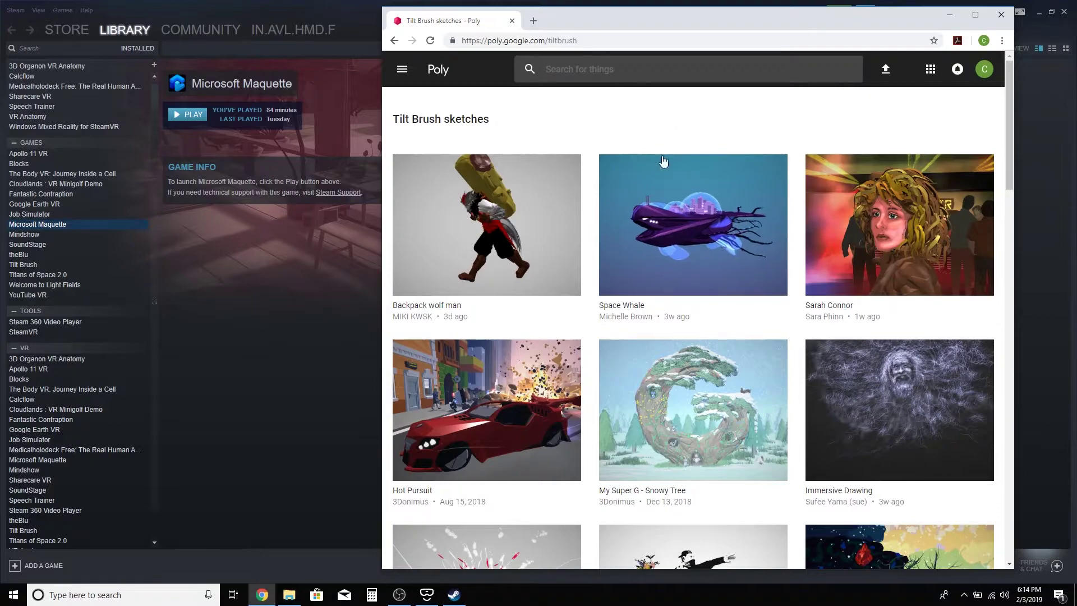
Widen the Chrome window so the Tilt Brush gallery shows four sketches per row
{"action": "scroll", "coordinate": [603, 329], "scroll_direction": "down", "scroll_amount": 5}
{"action": "scroll", "coordinate": [603, 330], "scroll_direction": "down", "scroll_amount": 10}
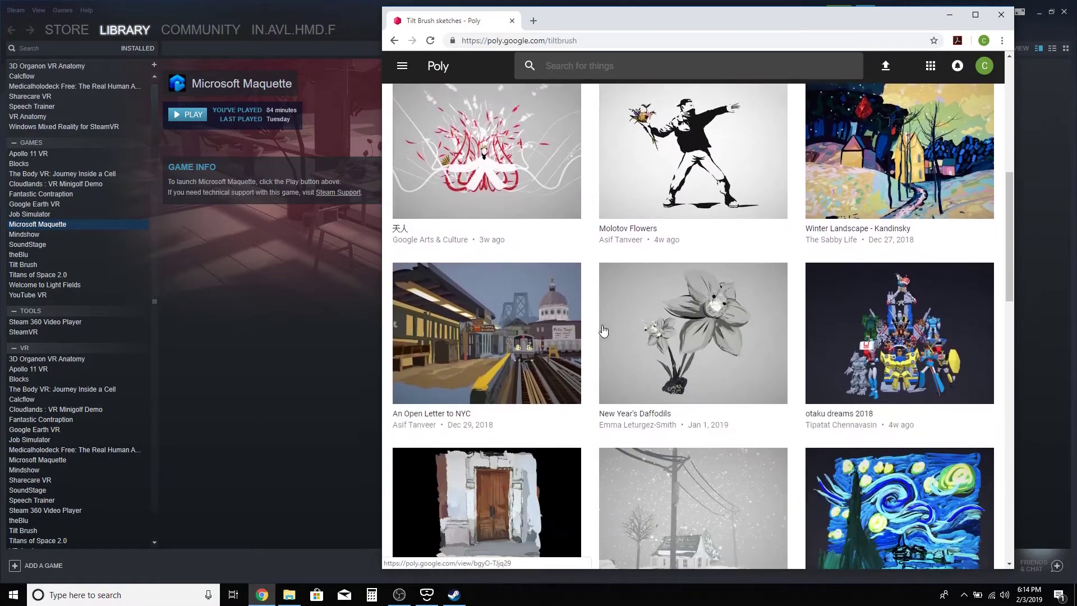
{"action": "scroll", "coordinate": [603, 331], "scroll_direction": "up", "scroll_amount": 10}
{"action": "scroll", "coordinate": [603, 330], "scroll_direction": "up", "scroll_amount": 5}
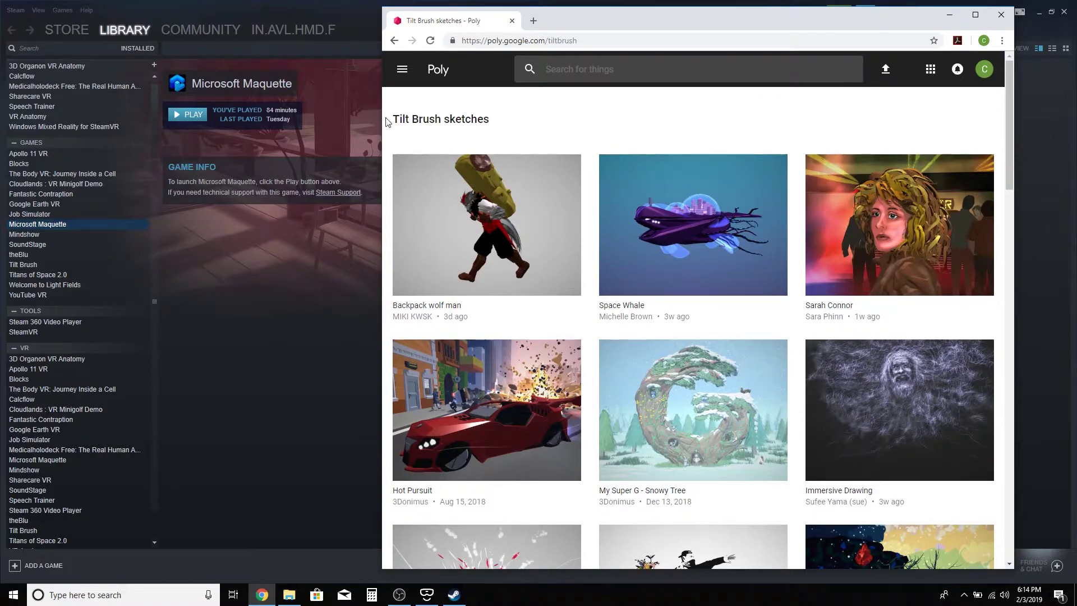
{"action": "left_click_drag", "start_coordinate": [381, 115], "coordinate": [199, 90]}
Search Poly for 'car'
{"action": "left_click", "coordinate": [462, 73]}
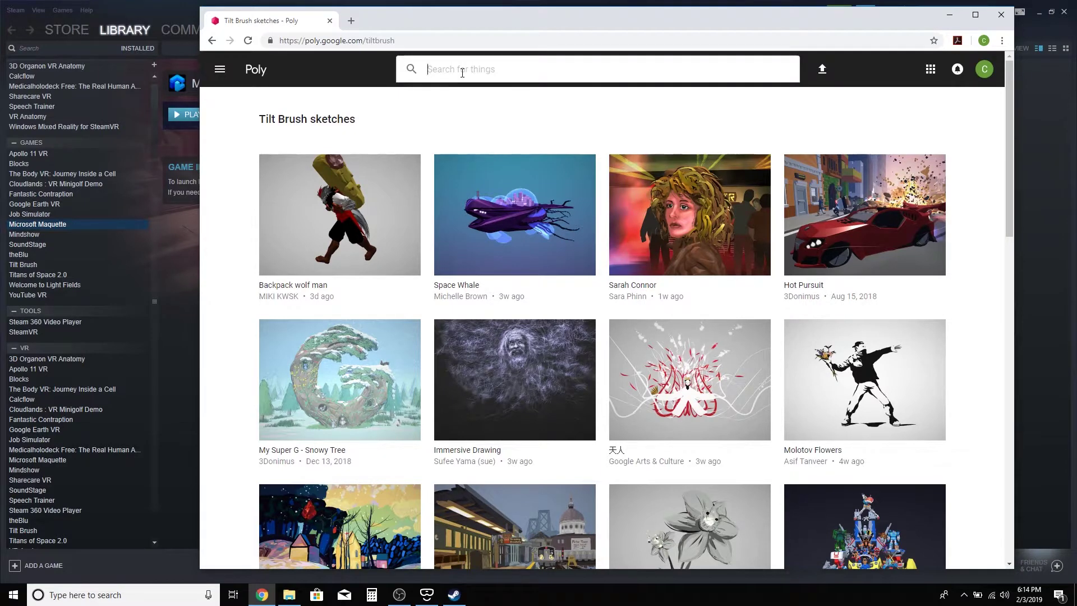
{"action": "type", "text": "car"}
{"action": "key", "text": "Return"}
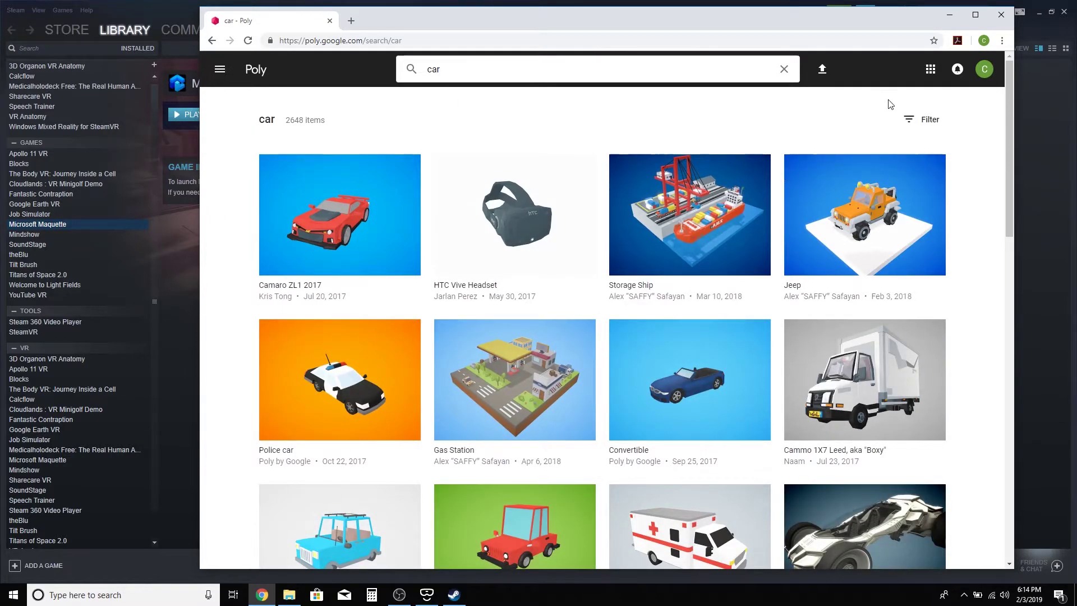
Filter the car results to Remixable (CC-BY) models and scroll through them
{"action": "left_click", "coordinate": [925, 122]}
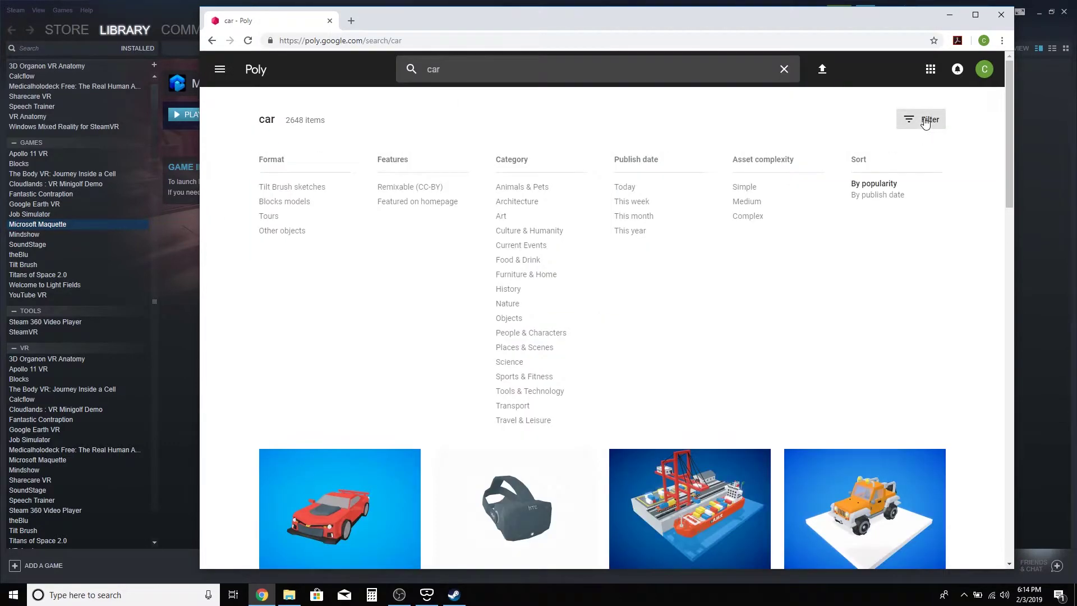
{"action": "left_click", "coordinate": [411, 188]}
{"action": "scroll", "coordinate": [848, 328], "scroll_direction": "down", "scroll_amount": 10}
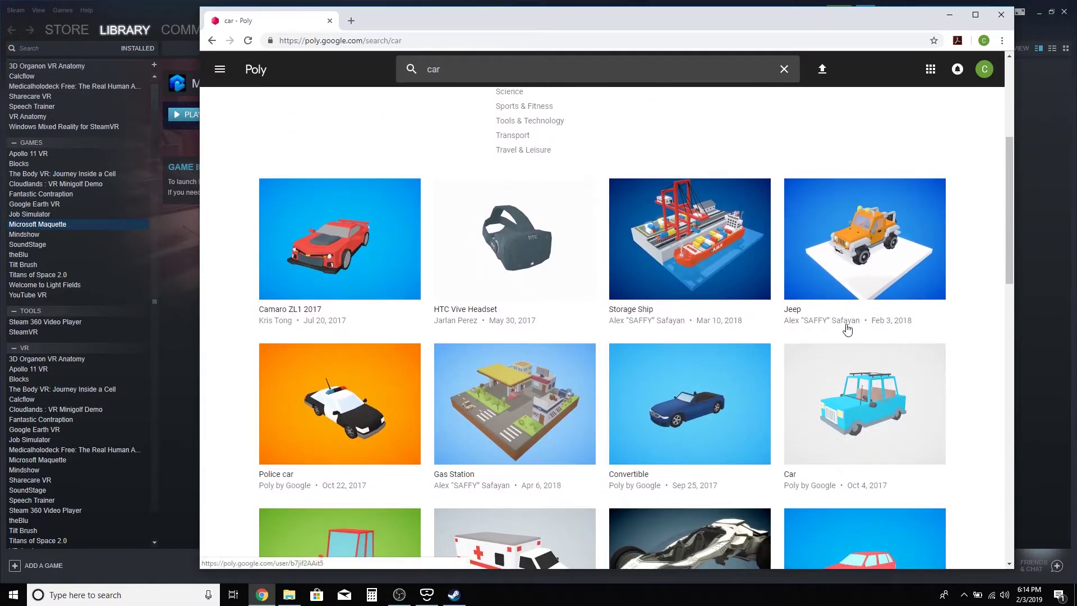
{"action": "scroll", "coordinate": [846, 325], "scroll_direction": "down", "scroll_amount": 5}
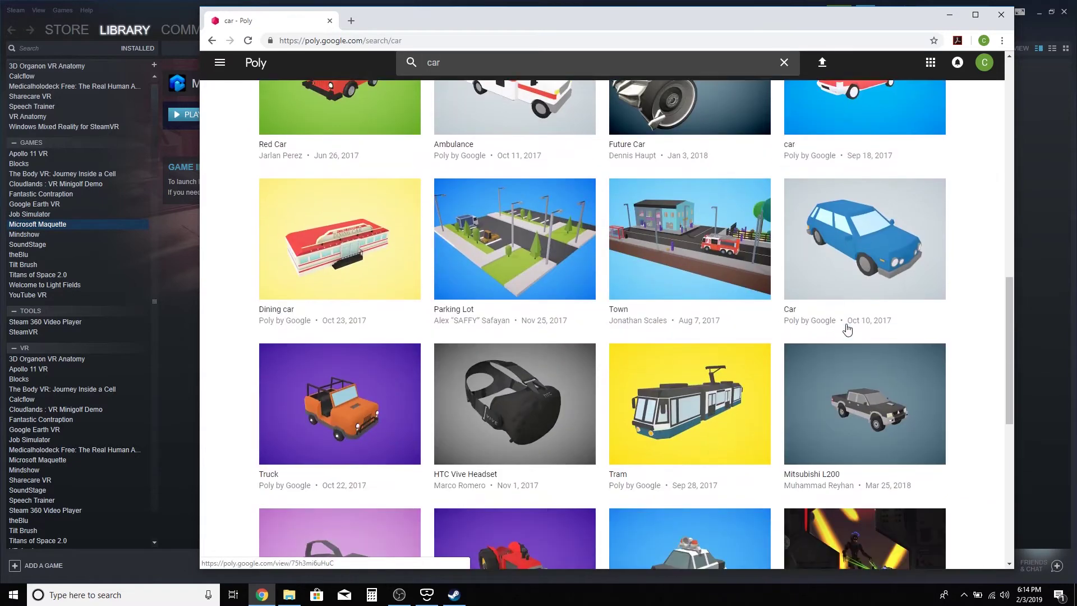
{"action": "scroll", "coordinate": [847, 328], "scroll_direction": "up", "scroll_amount": 2}
{"action": "scroll", "coordinate": [848, 329], "scroll_direction": "up", "scroll_amount": 3}
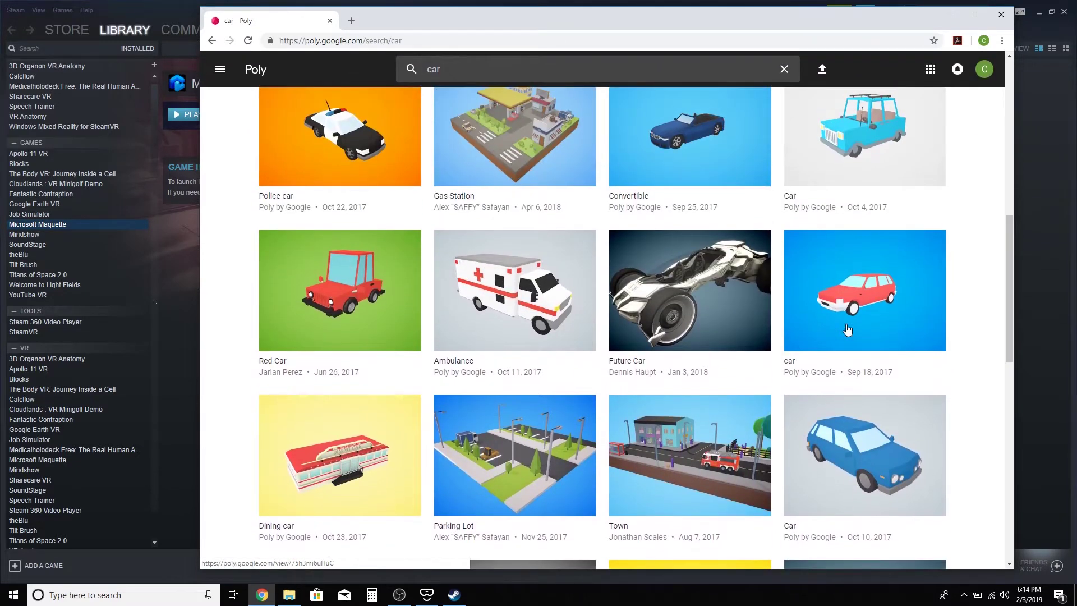
Like the Future Car model, confirming the Heads up notice, bringing it to 95 likes
{"action": "left_click", "coordinate": [713, 274]}
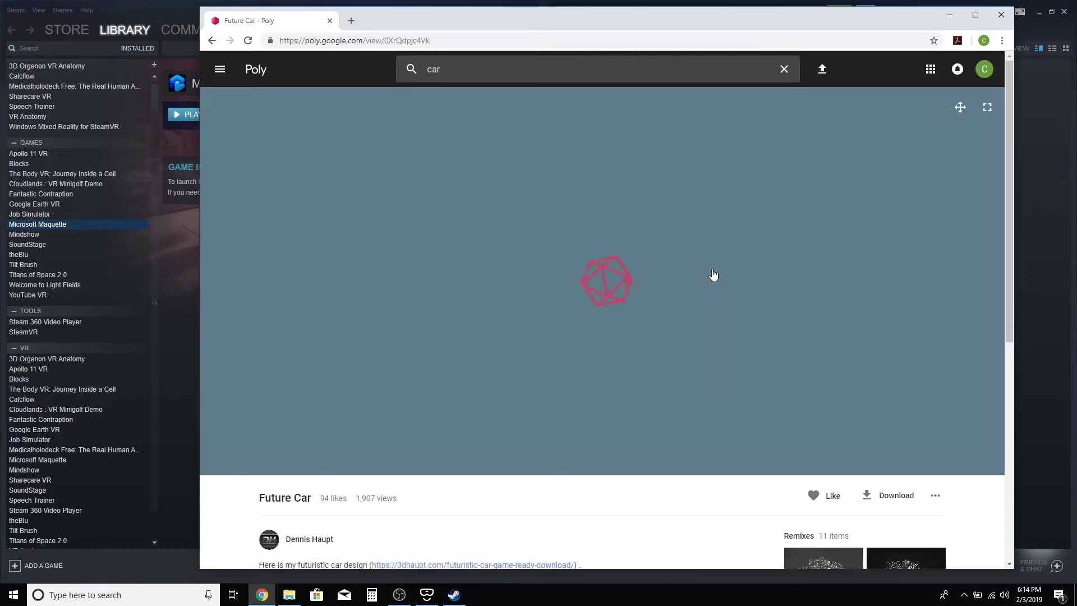
{"action": "scroll", "coordinate": [473, 509], "scroll_direction": "down", "scroll_amount": 2}
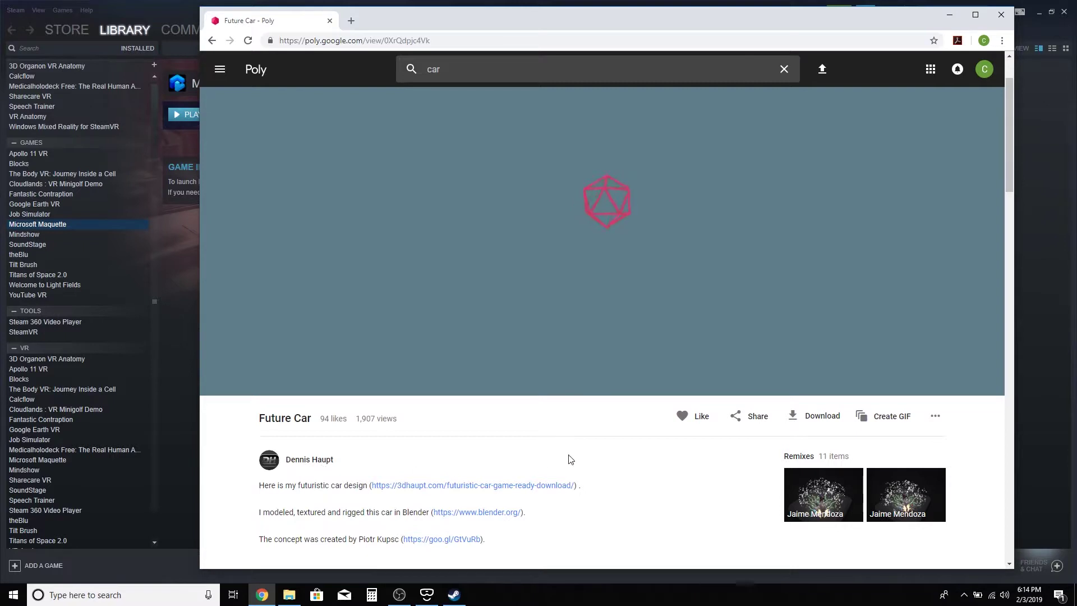
{"action": "left_click", "coordinate": [700, 415]}
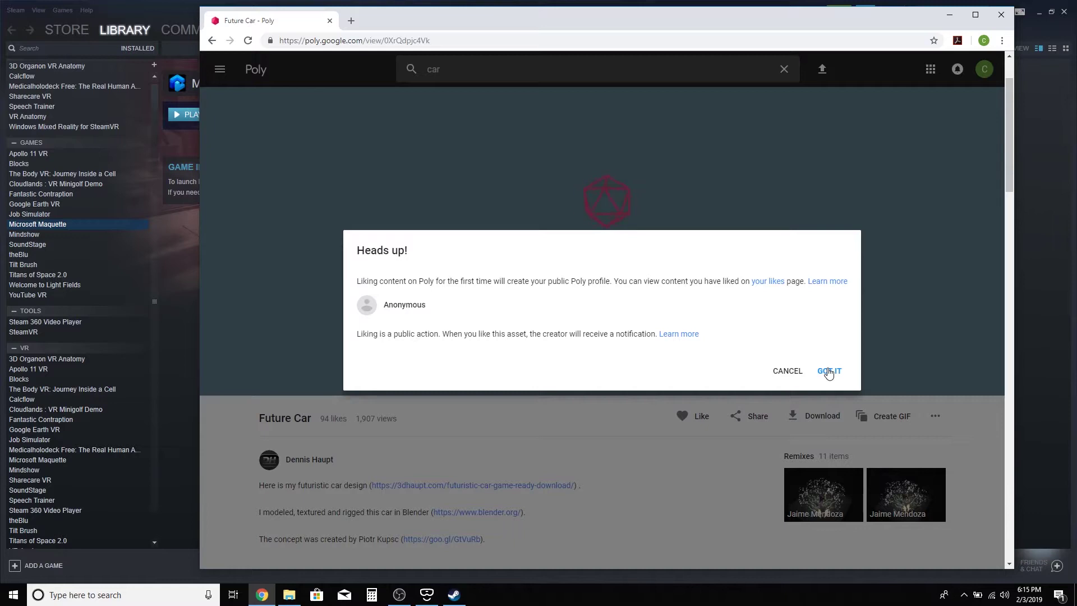
{"action": "left_click", "coordinate": [828, 371]}
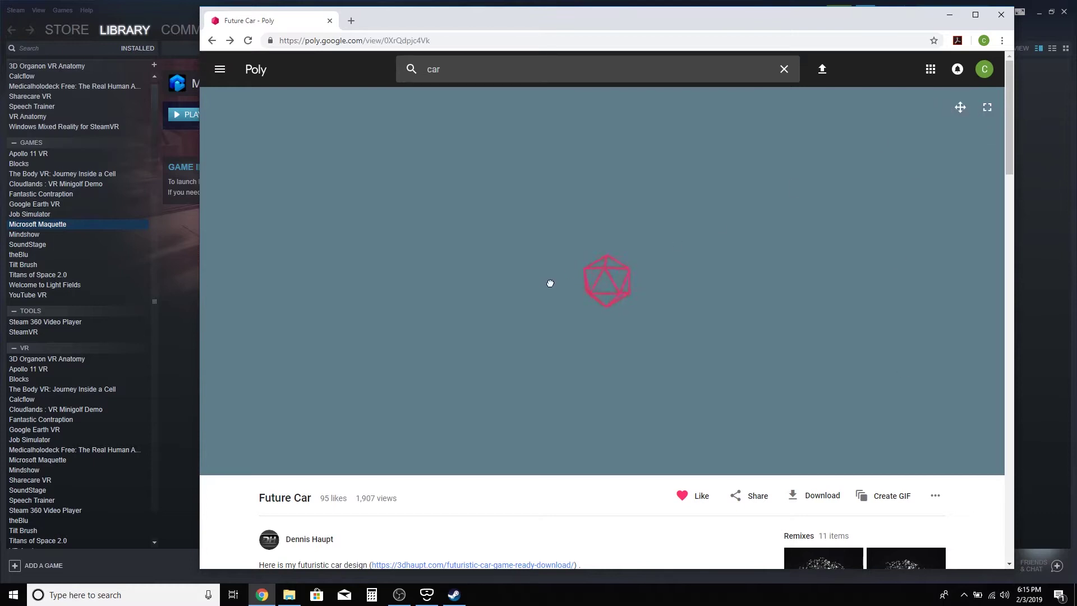
From the car results, like the Red Car model (now 35 likes) and orbit it in the viewer
{"action": "left_click", "coordinate": [212, 40]}
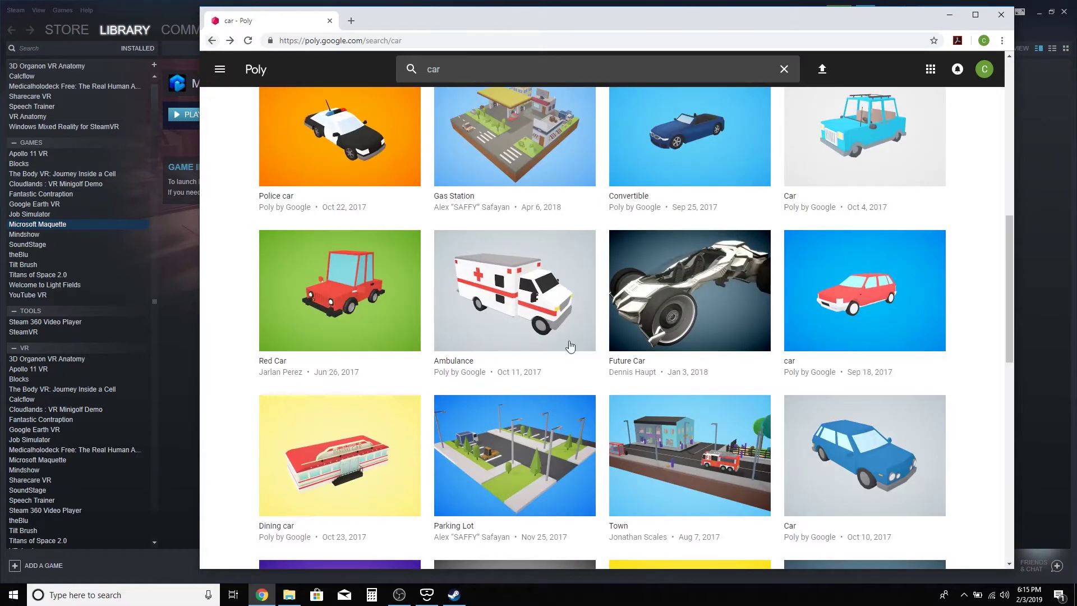
{"action": "left_click", "coordinate": [364, 254]}
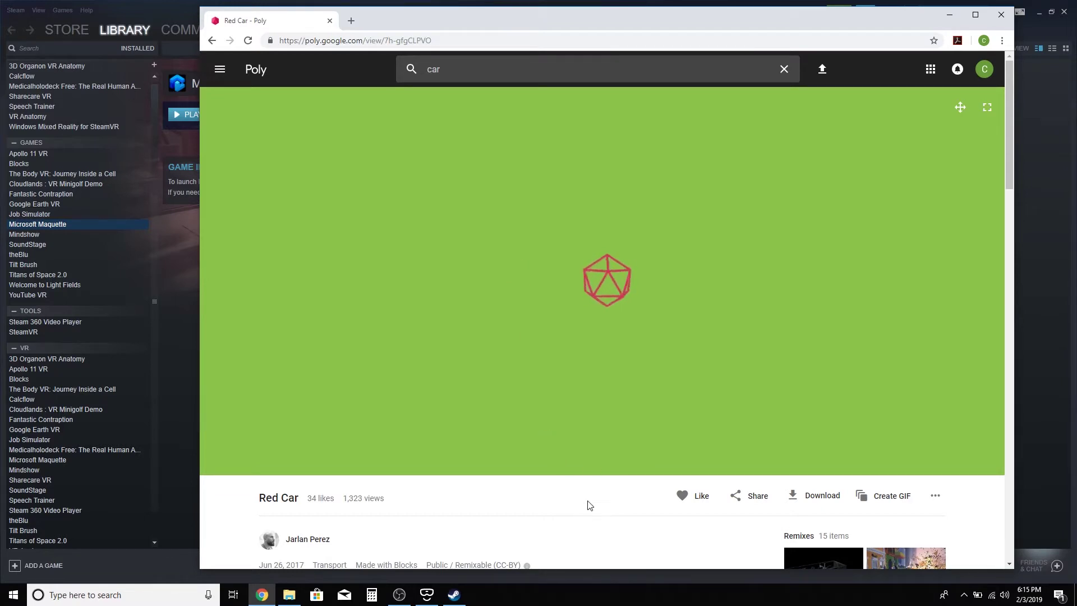
{"action": "left_click", "coordinate": [695, 493]}
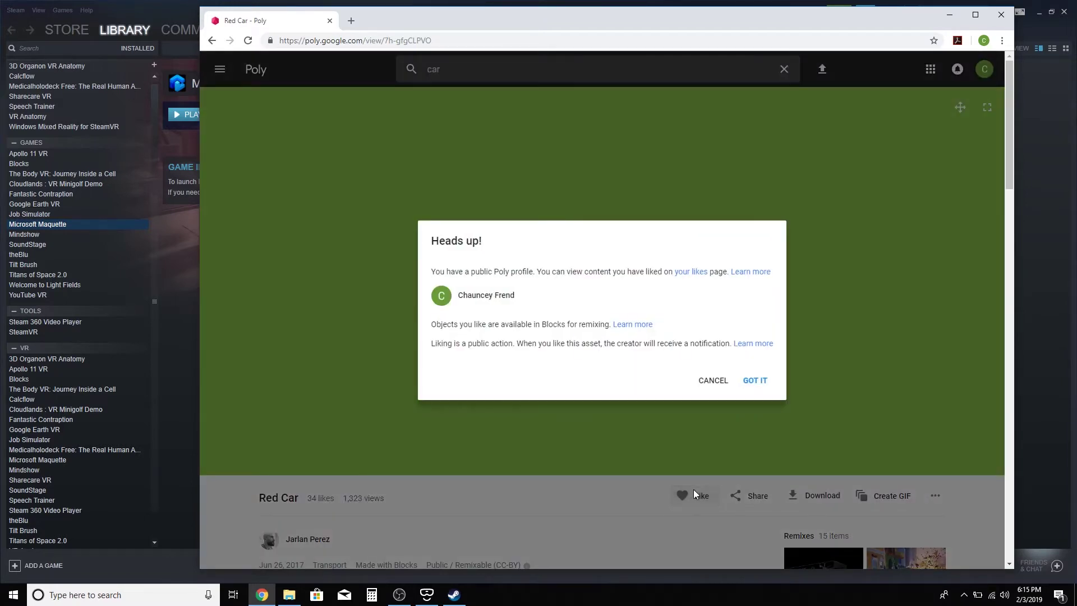
{"action": "left_click", "coordinate": [760, 379]}
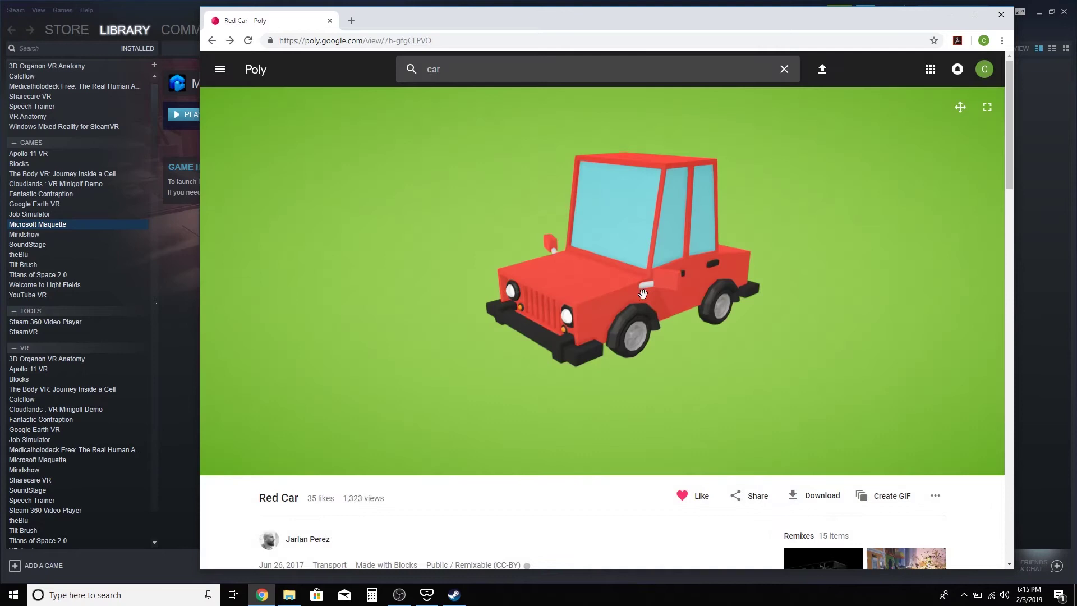
{"action": "left_click_drag", "start_coordinate": [775, 267], "coordinate": [660, 260]}
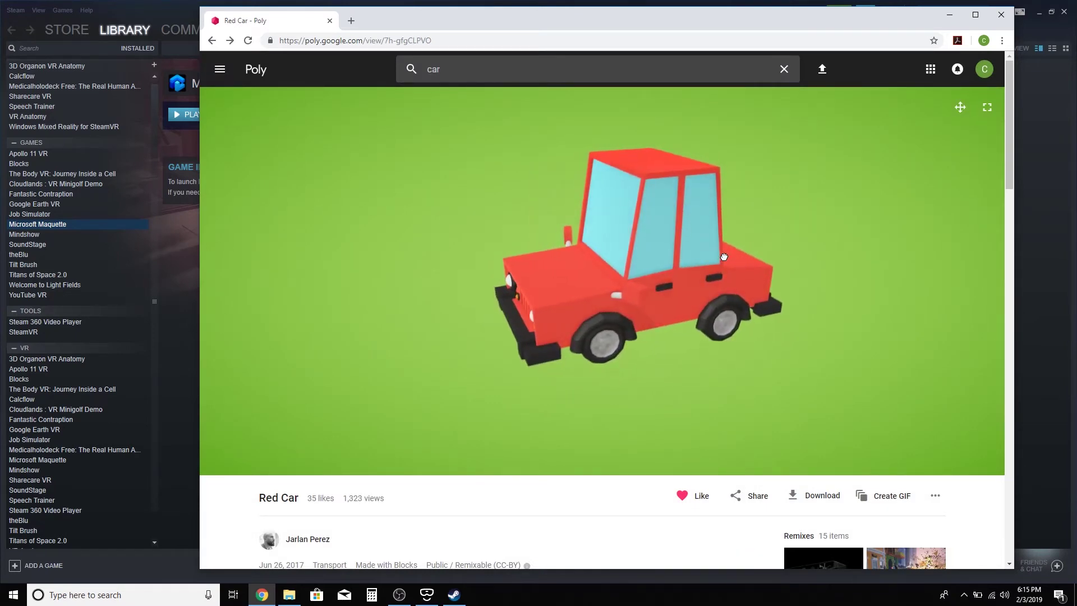
{"action": "left_click_drag", "start_coordinate": [725, 257], "coordinate": [575, 267]}
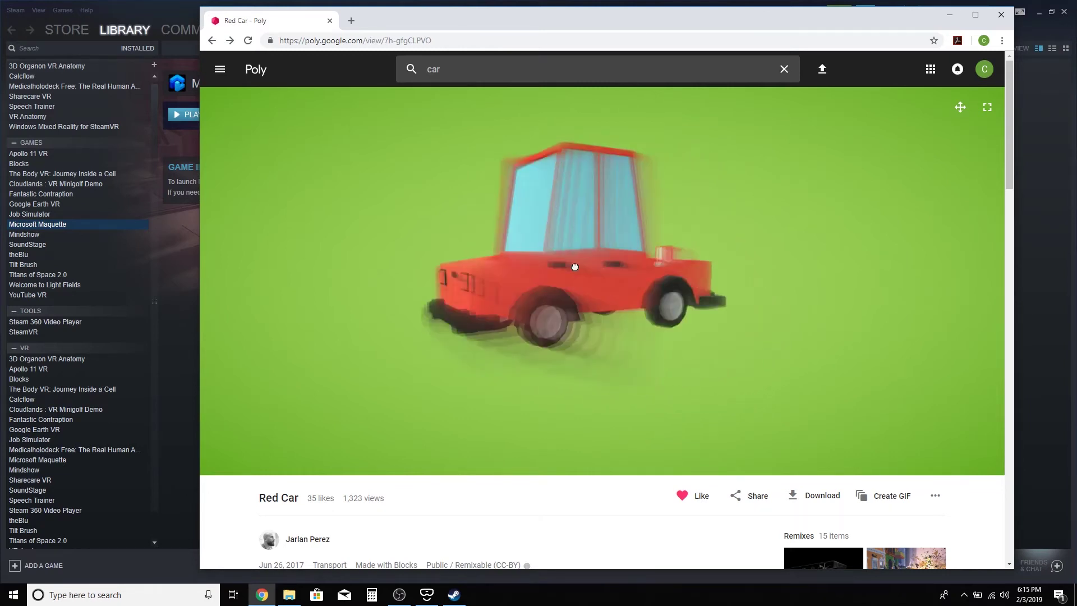
View the Red Car full screen, rotate it to a three-quarter view, then exit full screen
{"action": "left_click", "coordinate": [986, 106]}
{"action": "left_click_drag", "start_coordinate": [728, 348], "coordinate": [635, 443]}
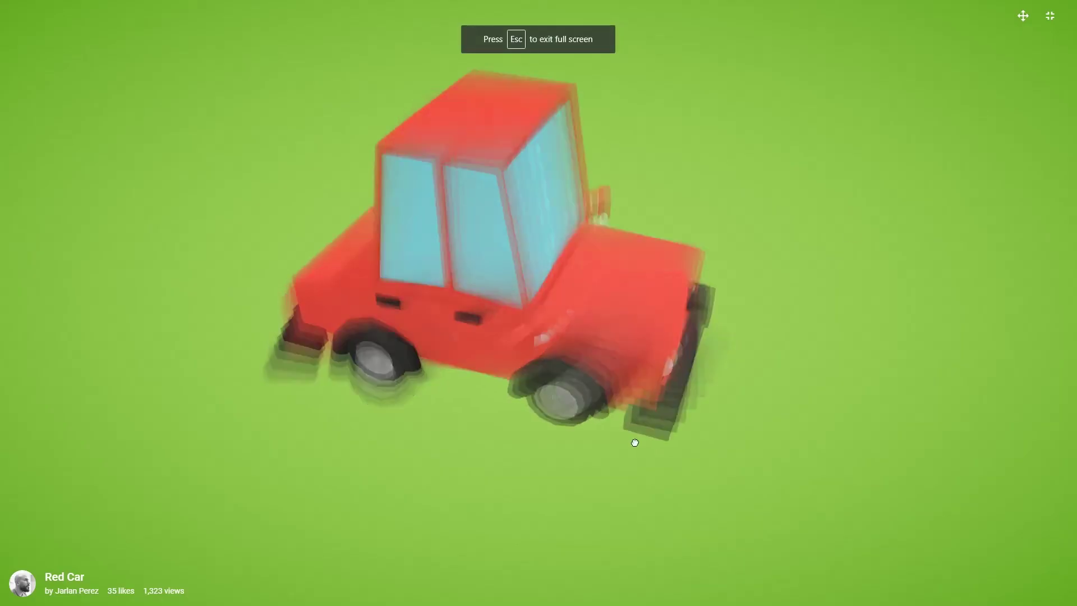
{"action": "key", "text": "Escape"}
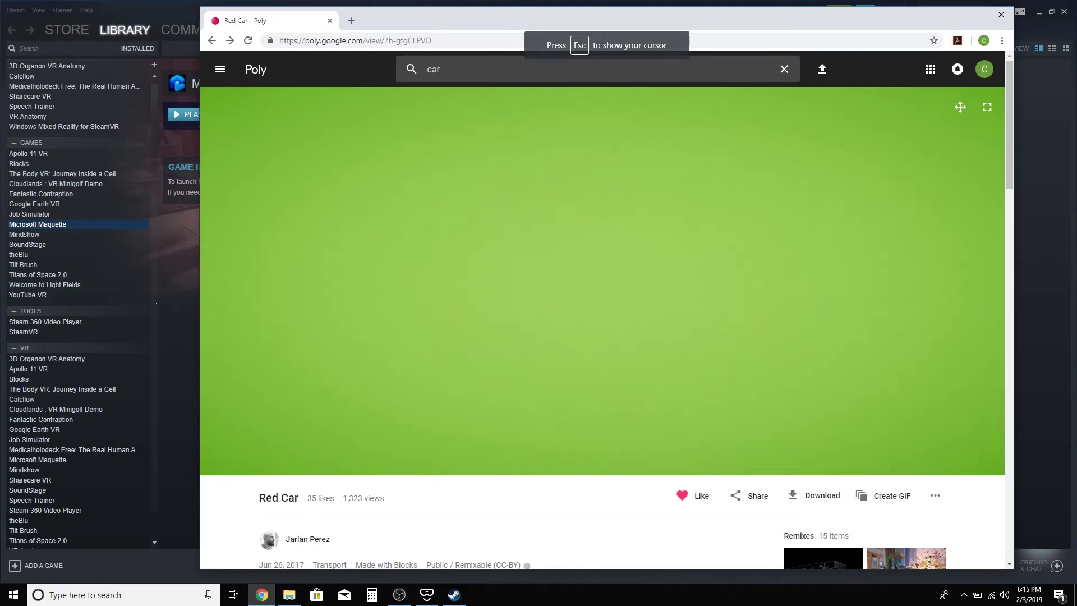
{"action": "key", "text": "Escape"}
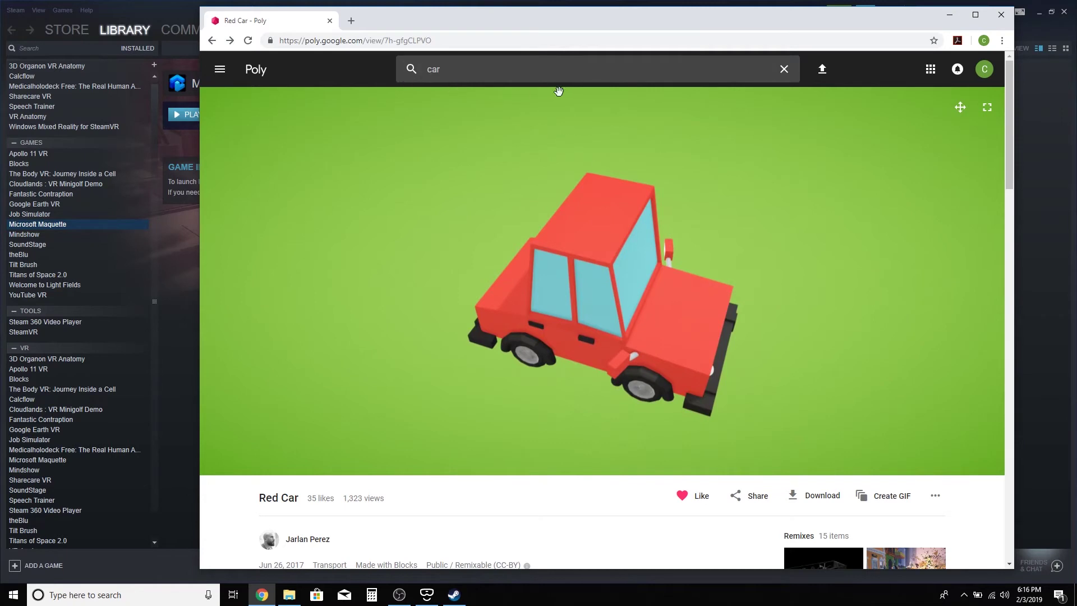
Clear the 'car' search query and rotate the Red Car to a side view
{"action": "left_click", "coordinate": [783, 70]}
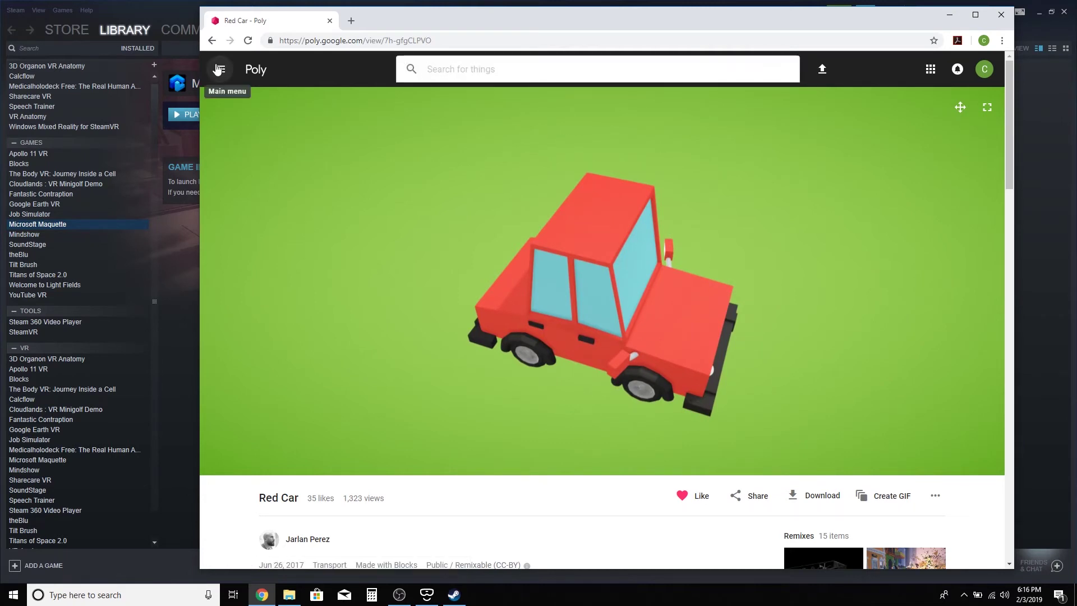
{"action": "left_click", "coordinate": [603, 504]}
{"action": "left_click_drag", "start_coordinate": [689, 359], "coordinate": [711, 328]}
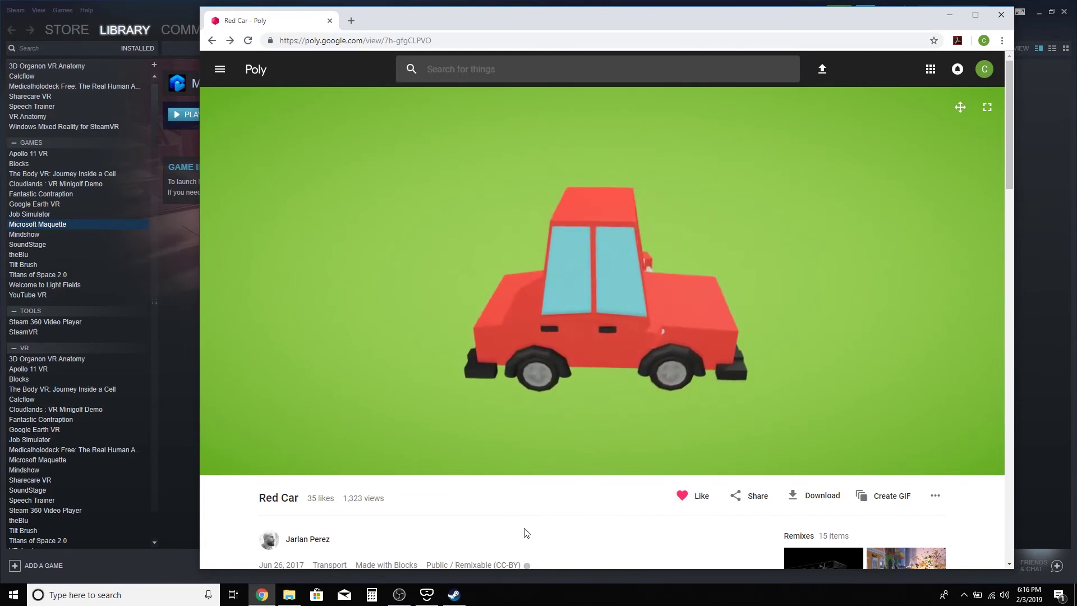
In Steam's library, step through Blocks and Microsoft Maquette to land on Tilt Brush's page
{"action": "left_click", "coordinate": [155, 7]}
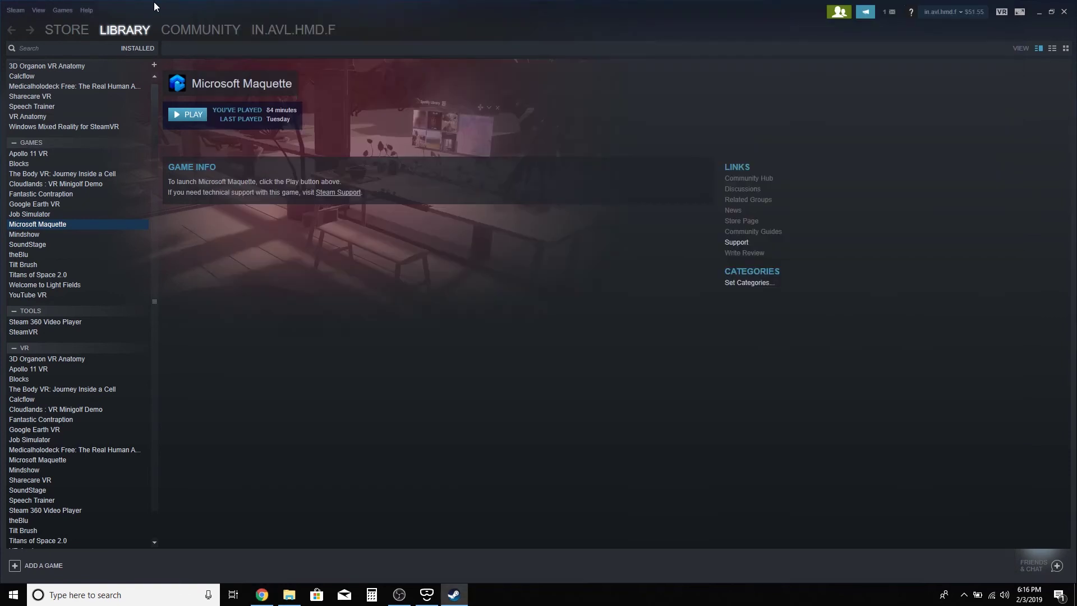
{"action": "left_click", "coordinate": [24, 164]}
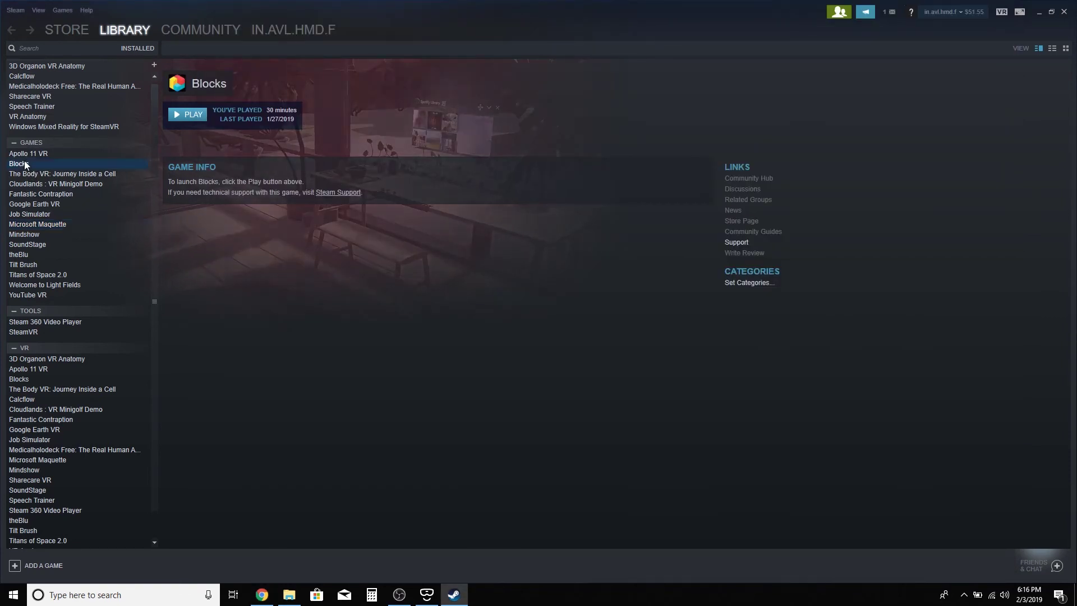
{"action": "left_click", "coordinate": [52, 225]}
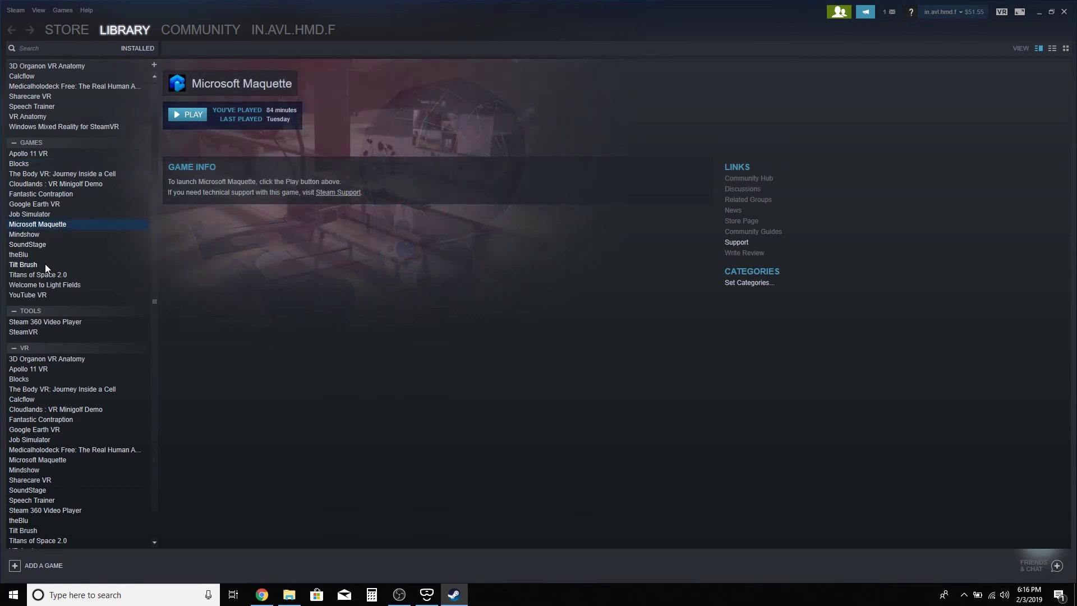
{"action": "left_click", "coordinate": [37, 263]}
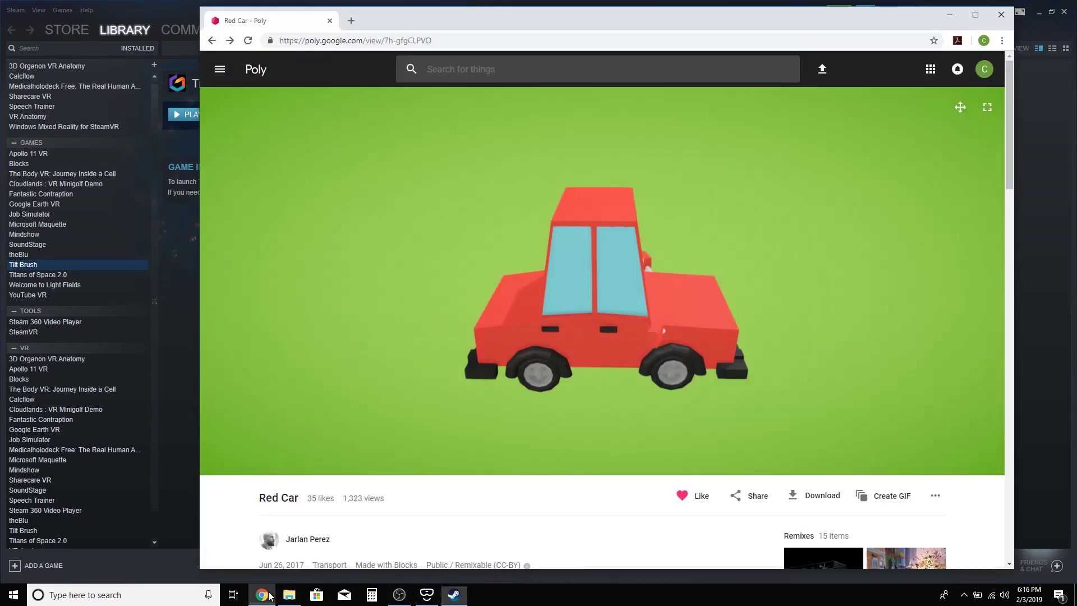
{"action": "left_click", "coordinate": [262, 595]}
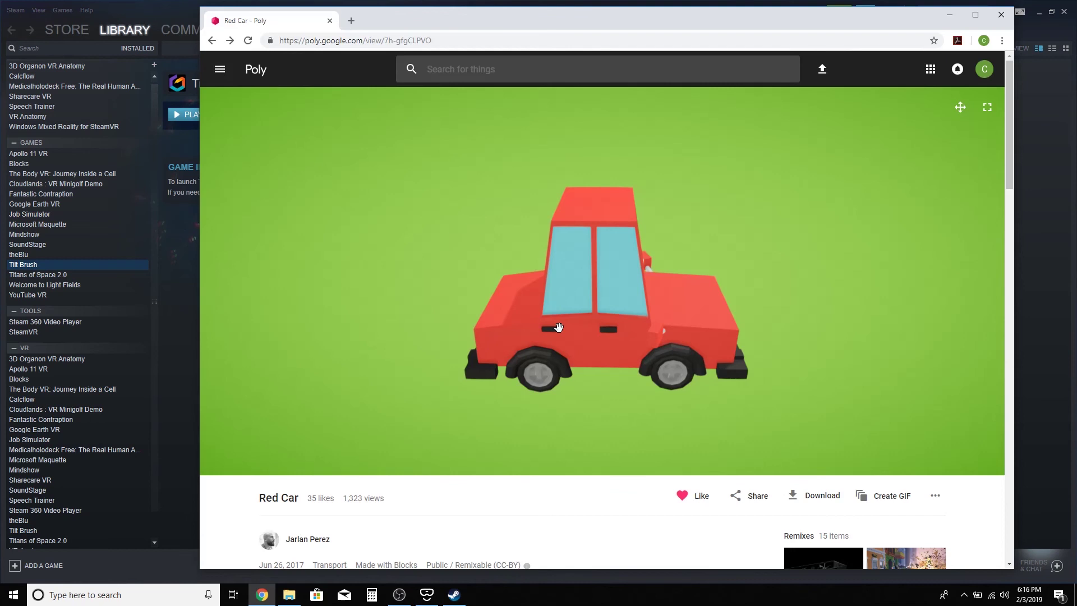
{"action": "left_click", "coordinate": [163, 4]}
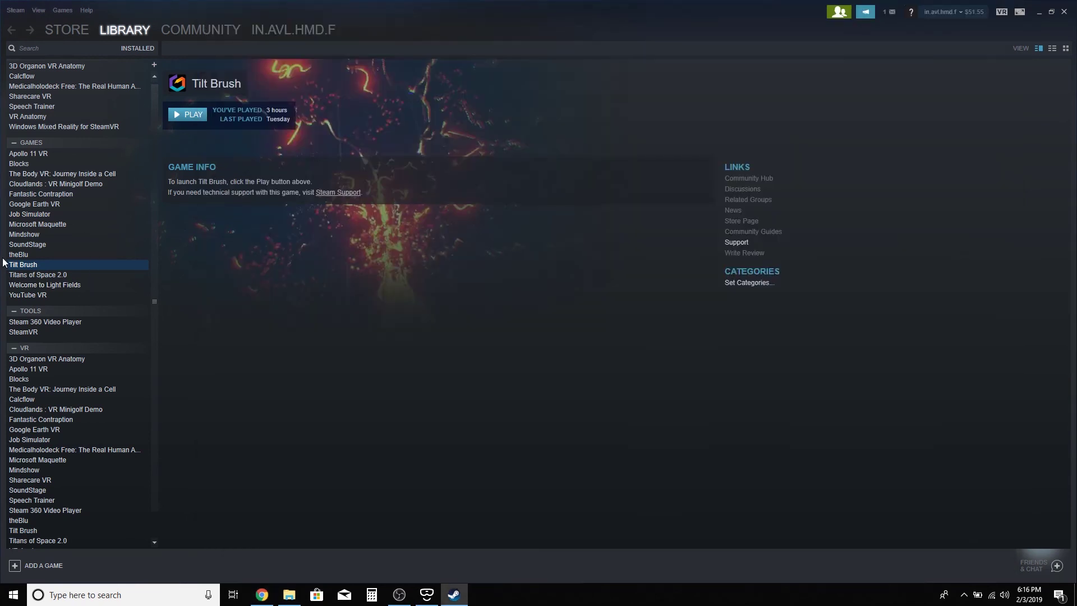